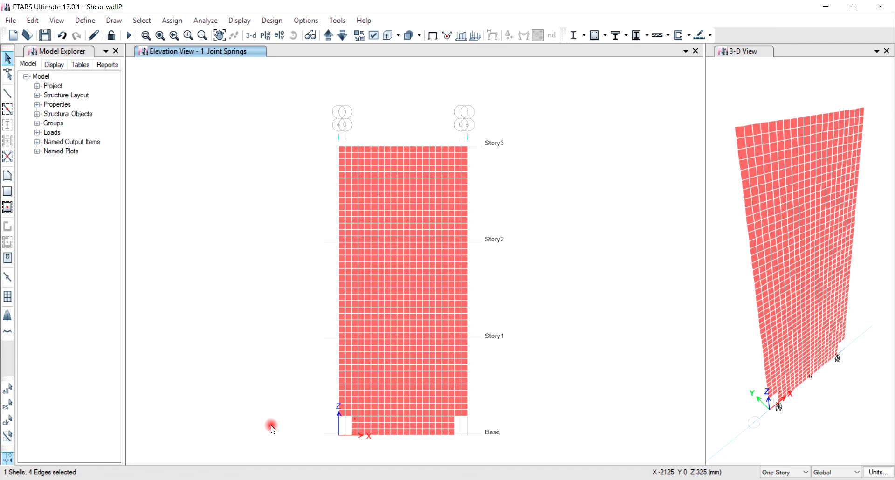
Add a new link property named RSFJ with the link type Damper - Friction Spring.
click(94, 26)
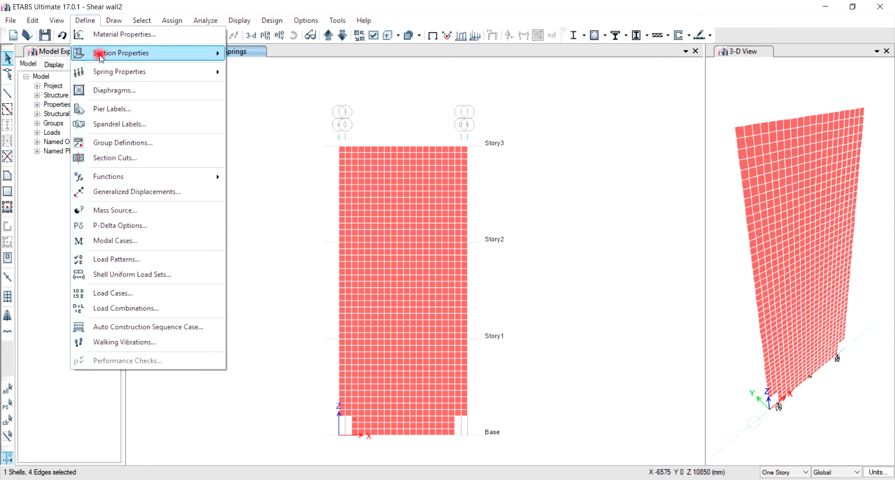
mouse_move(151, 51)
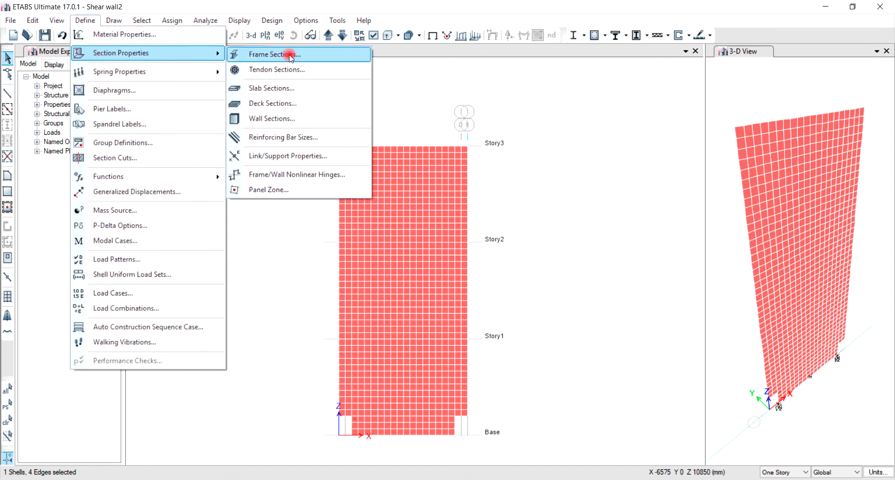
click(283, 156)
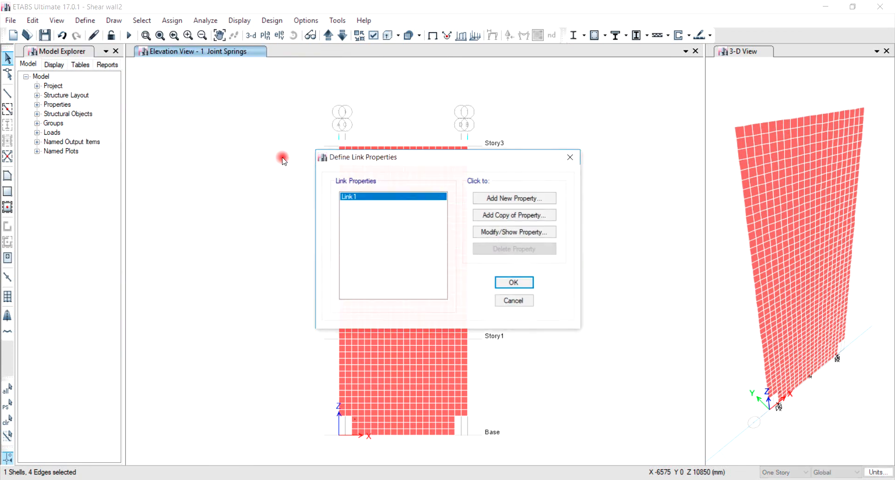
click(522, 198)
double_click(384, 114)
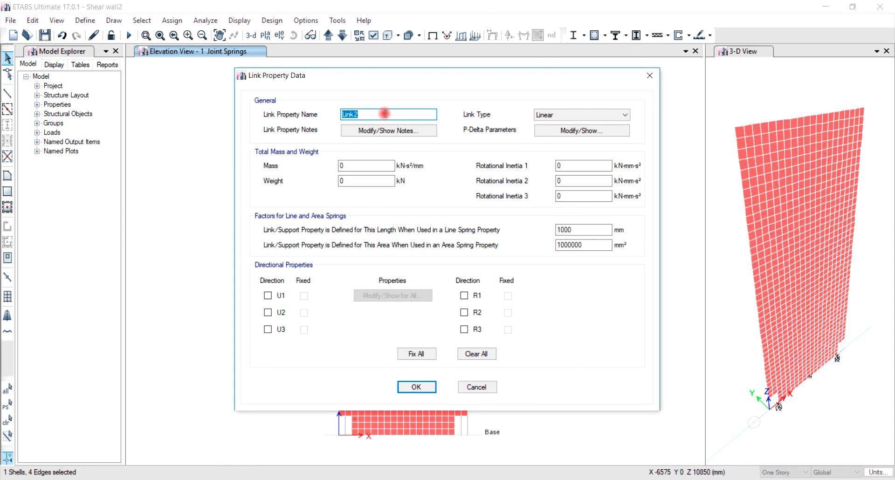
text(`RSFJ)
key(Home)
key(Delete)
click(582, 117)
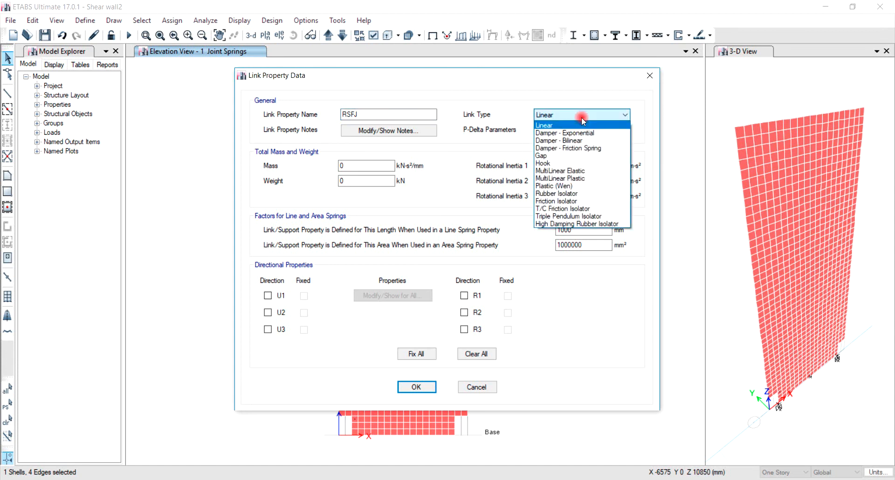
click(582, 148)
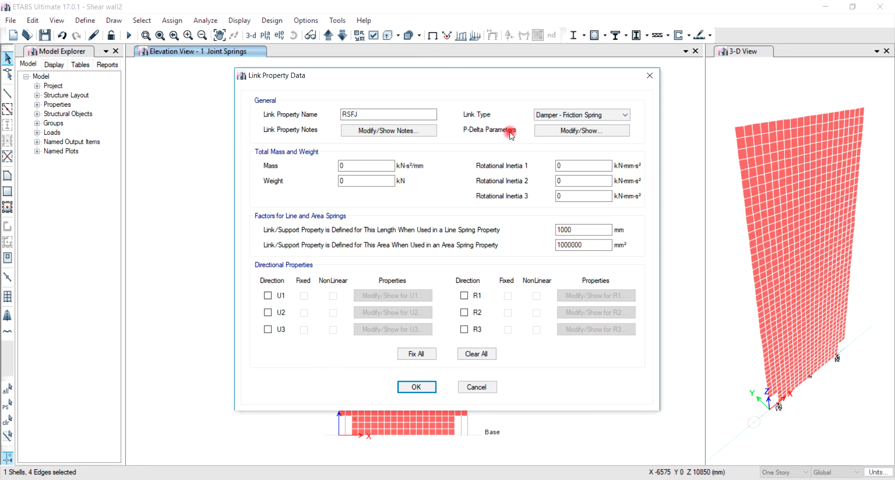
Enable nonlinear U1 for RSFJ with initial stiffness 75, loading slipping stiffness 2.5 and unloading slipping stiffness 0.8 kN/mm.
click(268, 295)
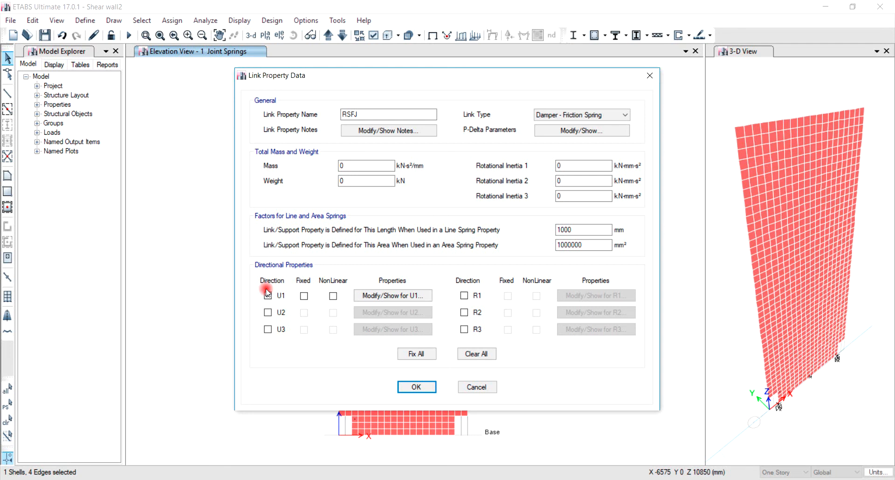
click(333, 296)
click(387, 296)
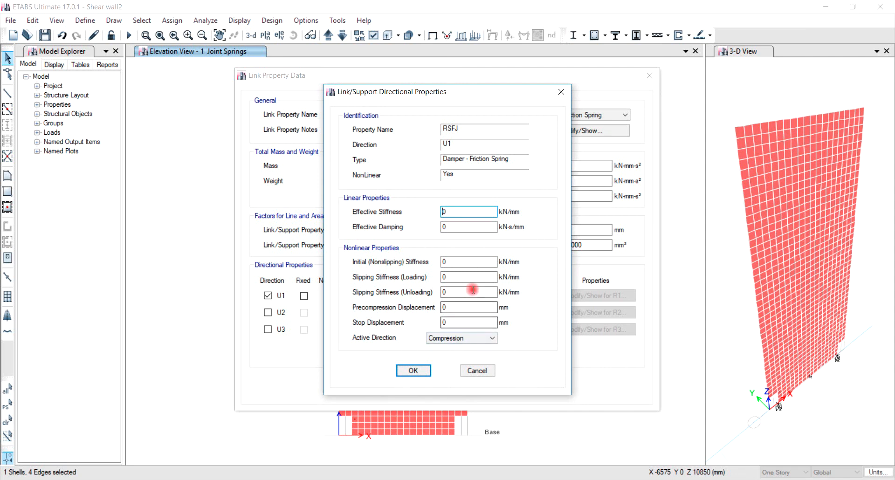
double_click(473, 260)
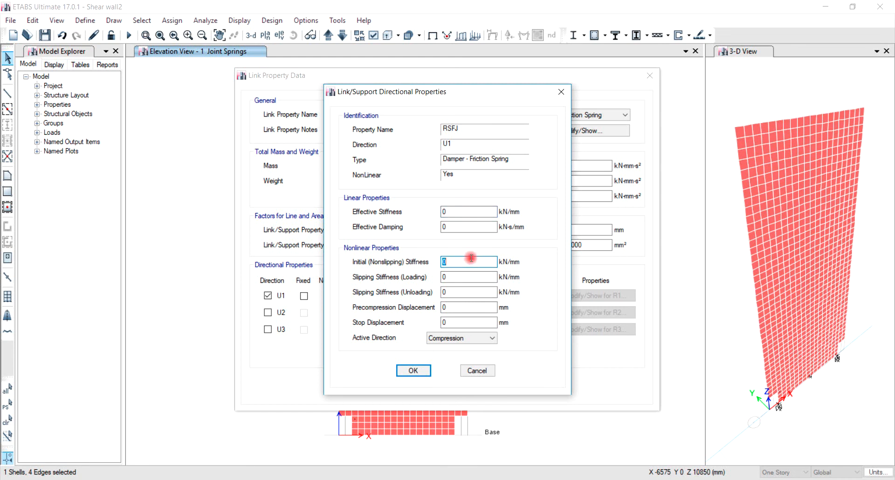
text(75)
double_click(471, 276)
text(2.5)
click(471, 292)
double_click(471, 292)
text(0.8)
Set the RSFJ precompression displacement to -50 mm, stop displacement to 50 mm and active direction to Both, and accept the link property.
double_click(462, 307)
text(-)
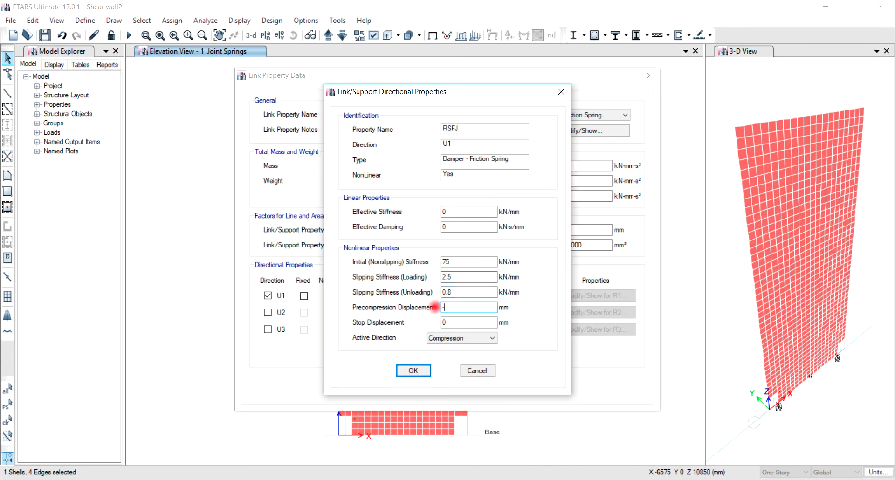
text(50)
click(465, 322)
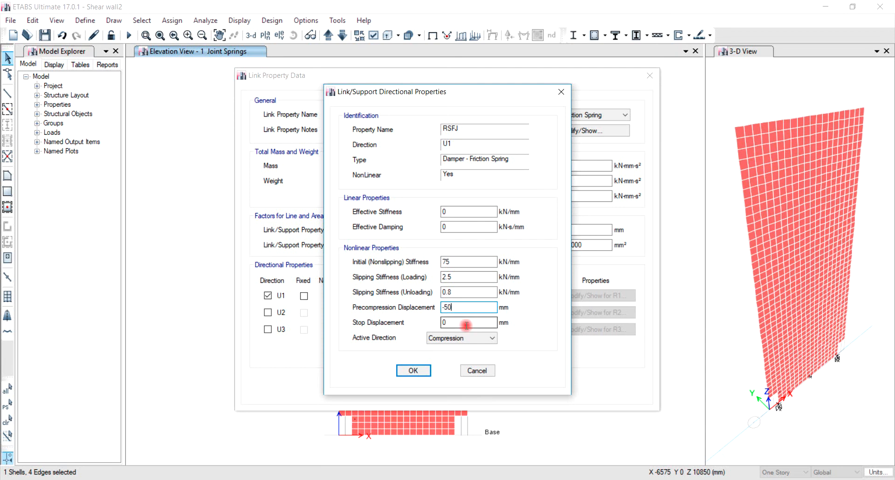
double_click(440, 322)
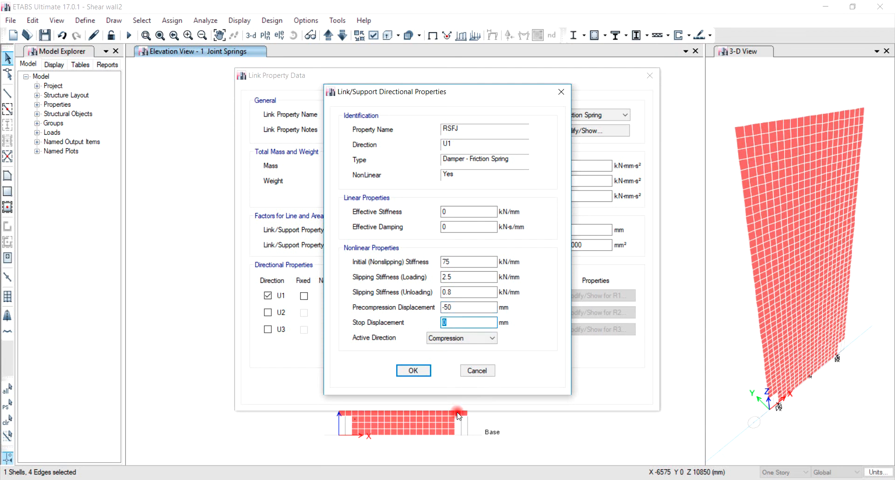
text(50)
click(438, 339)
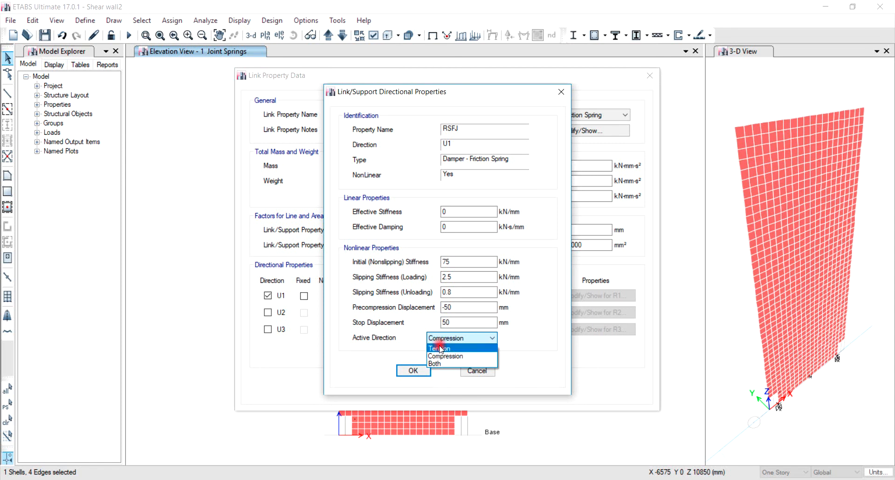
click(441, 363)
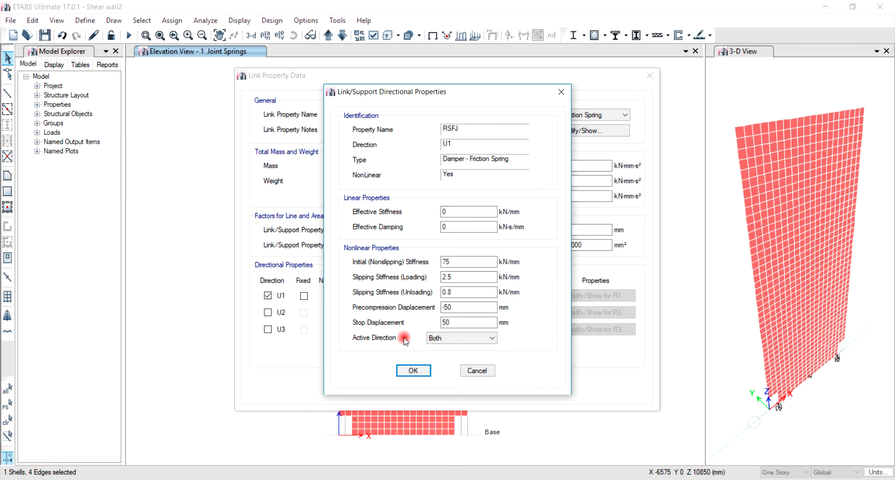
click(412, 371)
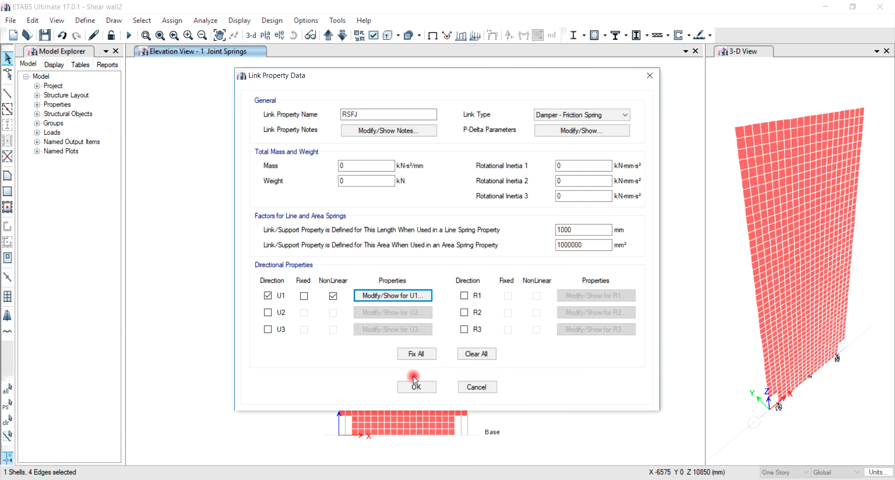
click(413, 387)
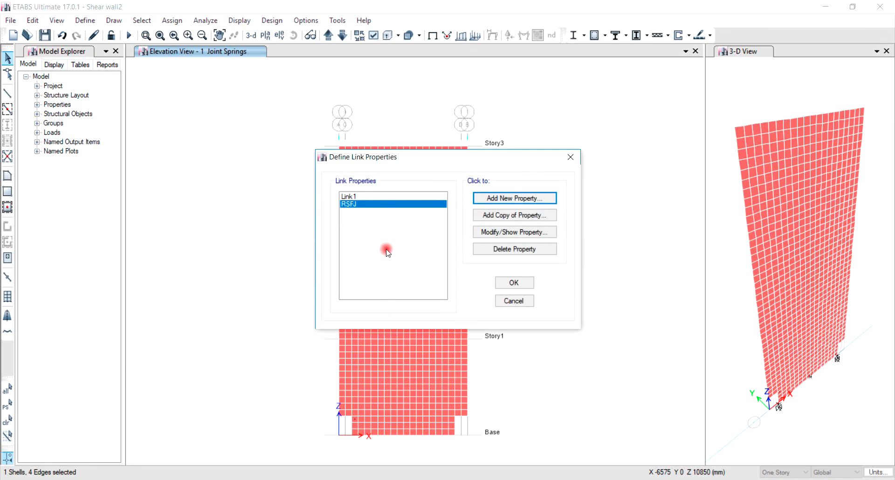
Add another link property named Foundation with the link type Gap.
click(519, 200)
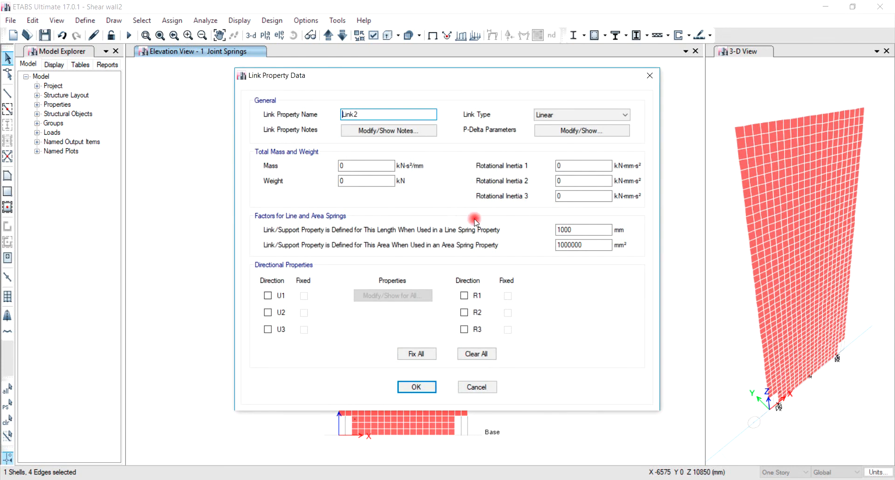
drag(393, 116, 315, 115)
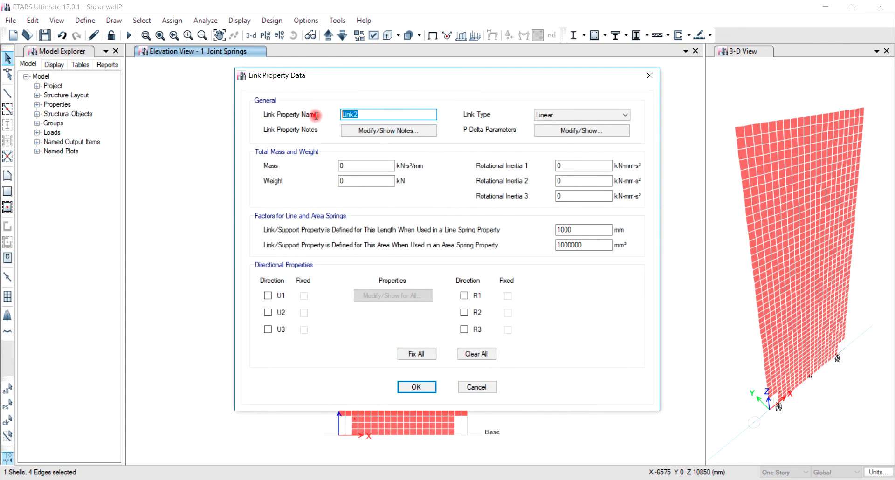
text(F)
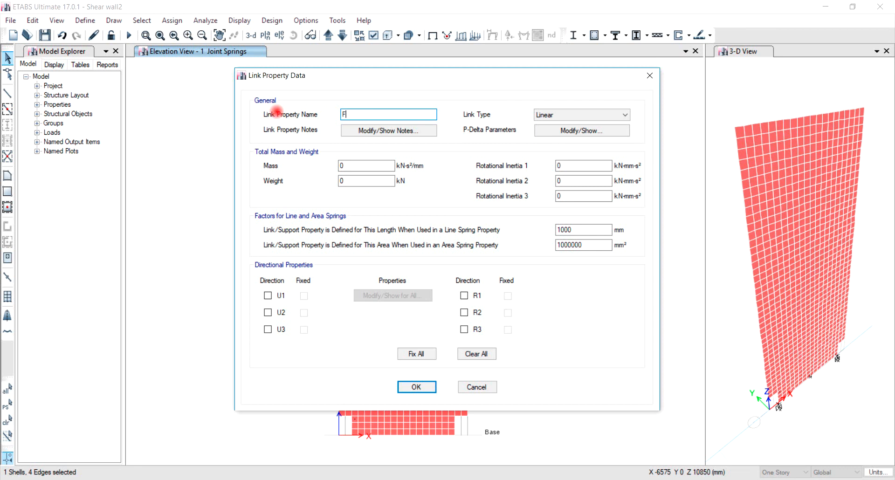
text(oundation)
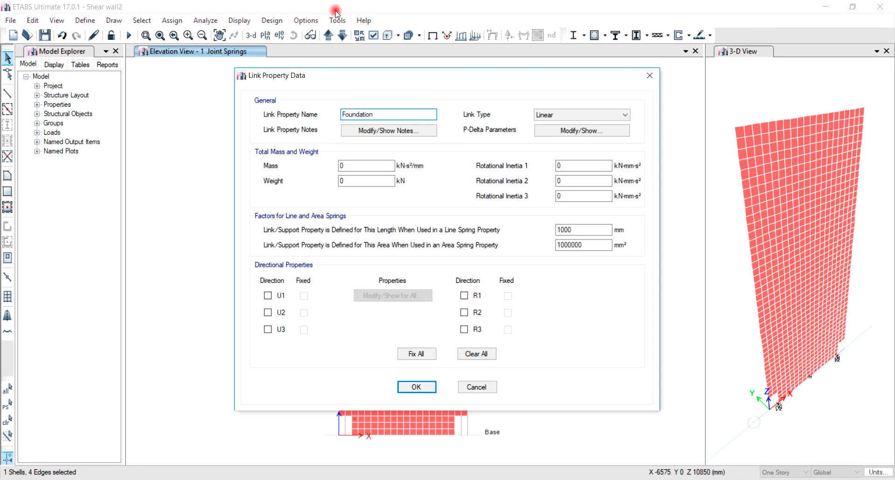
click(572, 113)
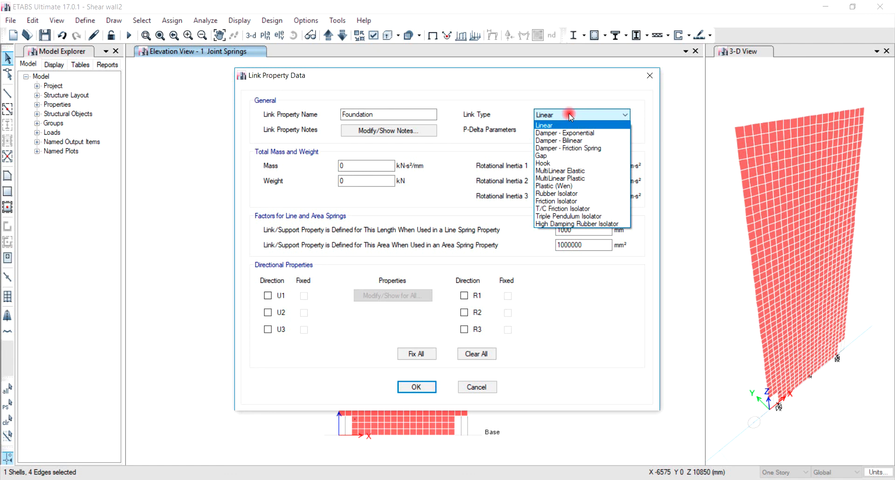
click(571, 156)
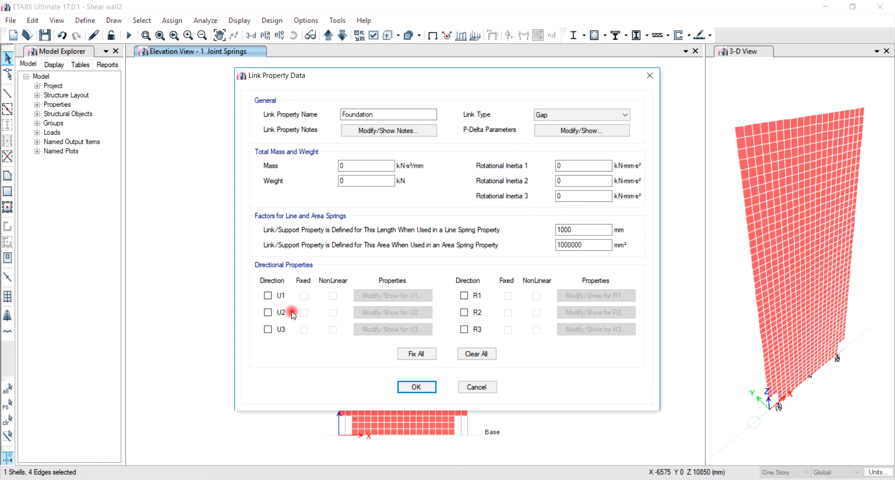
Enable nonlinear U1 for the Foundation link with a stiffness of 500 kN/mm and accept the link definitions.
click(279, 297)
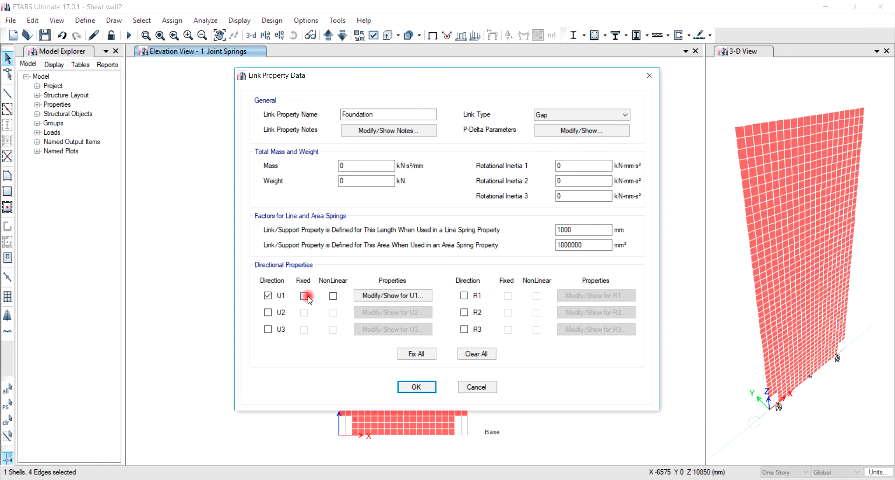
click(332, 296)
click(394, 298)
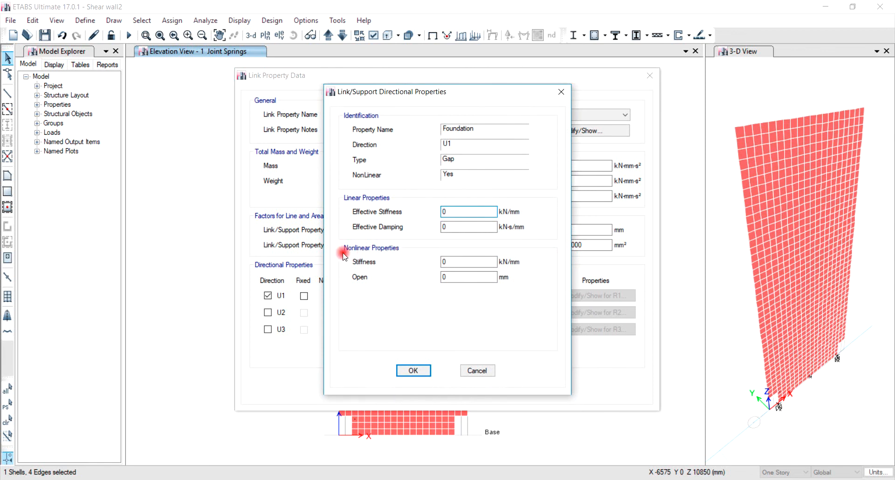
click(459, 263)
drag(459, 262, 422, 263)
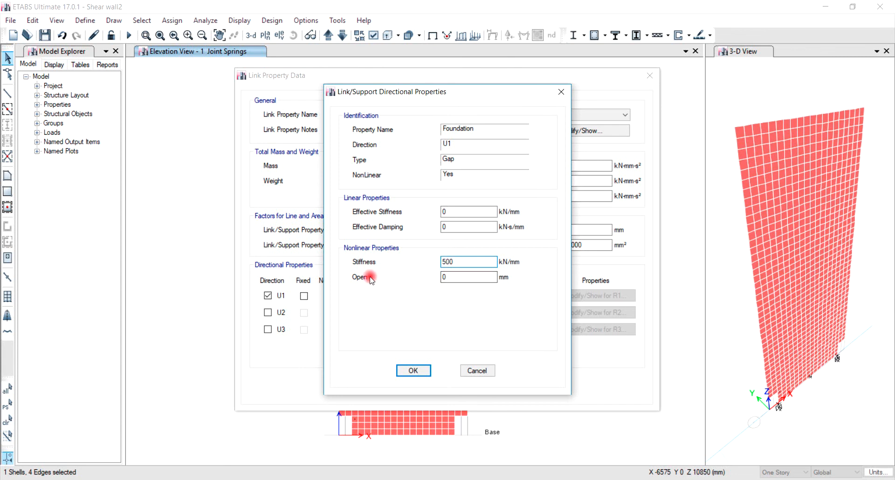
double_click(452, 279)
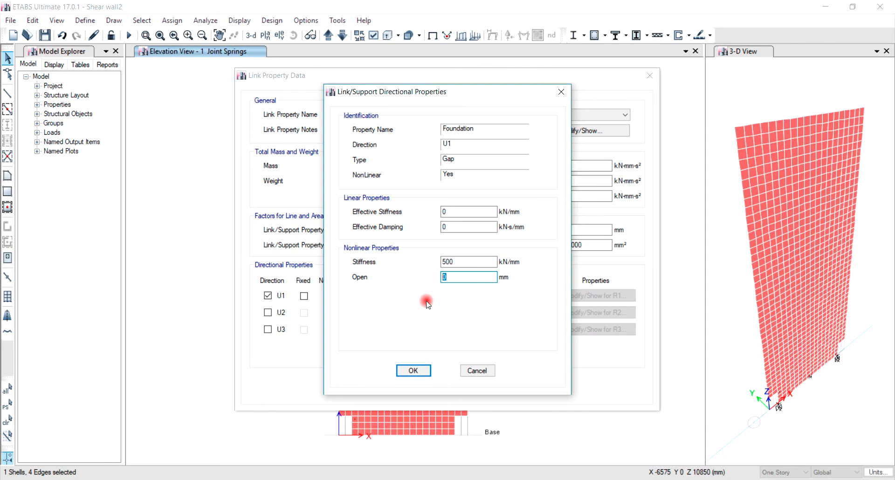
click(419, 372)
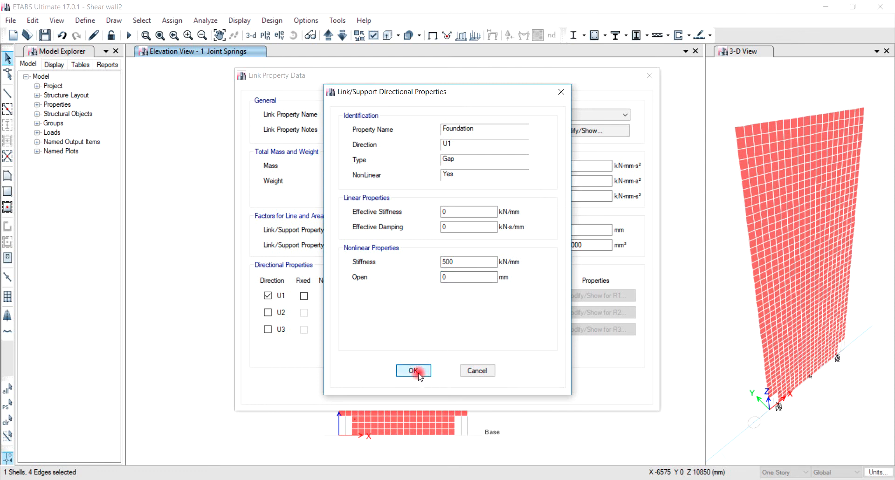
click(417, 388)
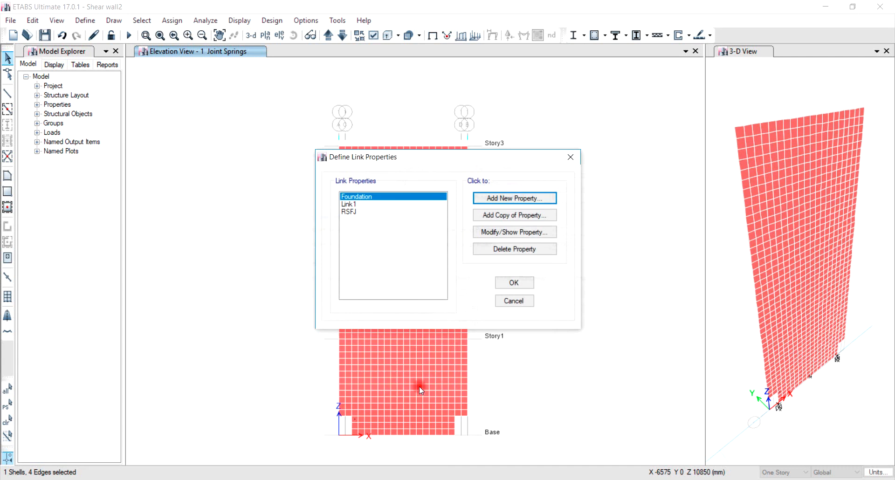
click(512, 284)
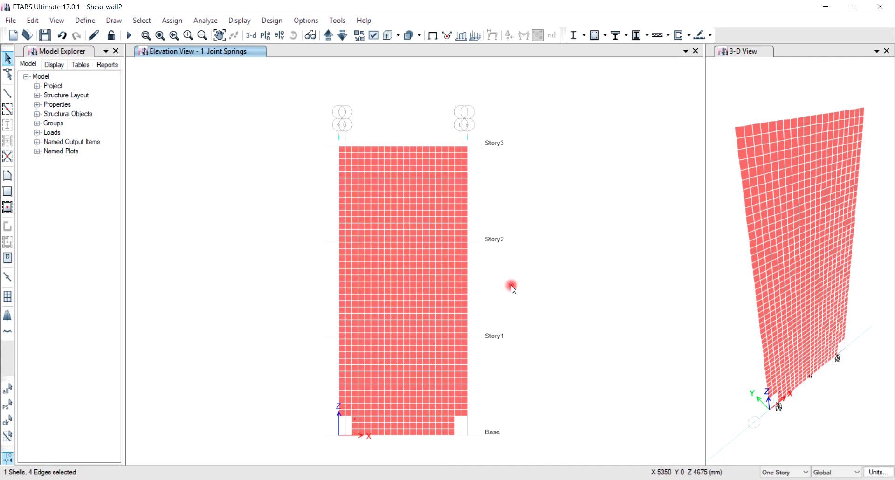
Draw an RSFJ link from the wall's lower-left notch edge down to grid point C-1 at the Base.
click(114, 21)
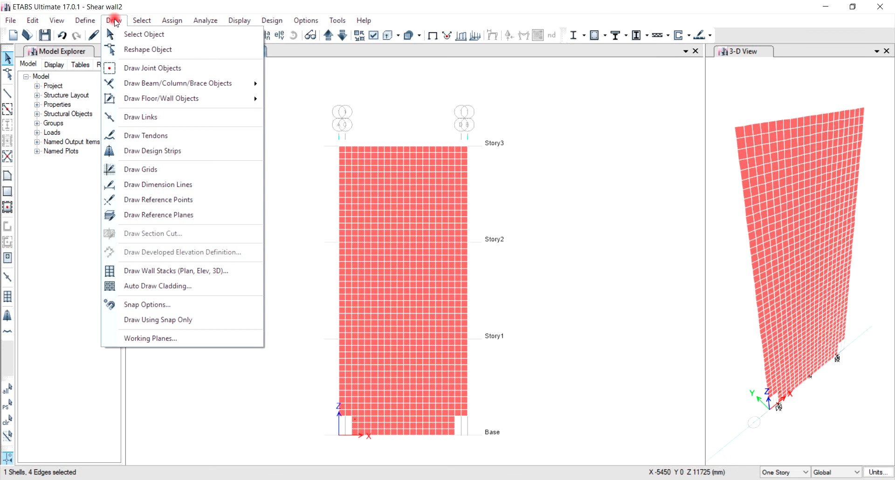
click(139, 117)
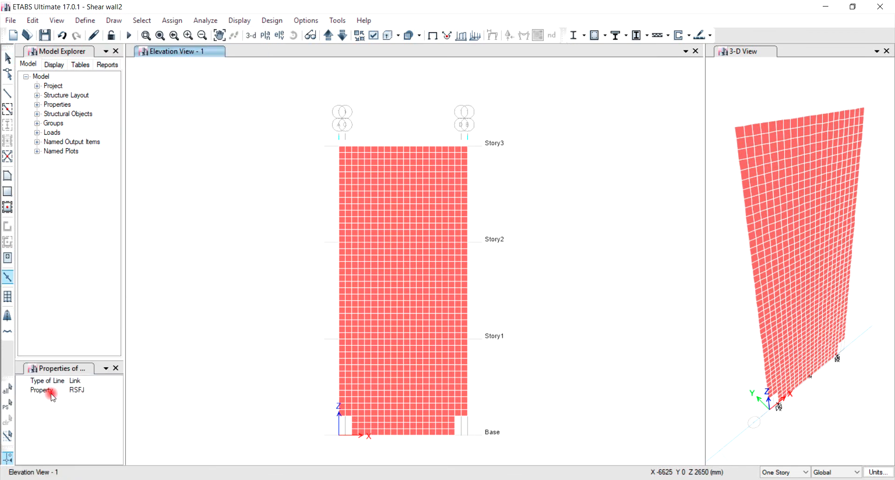
click(348, 416)
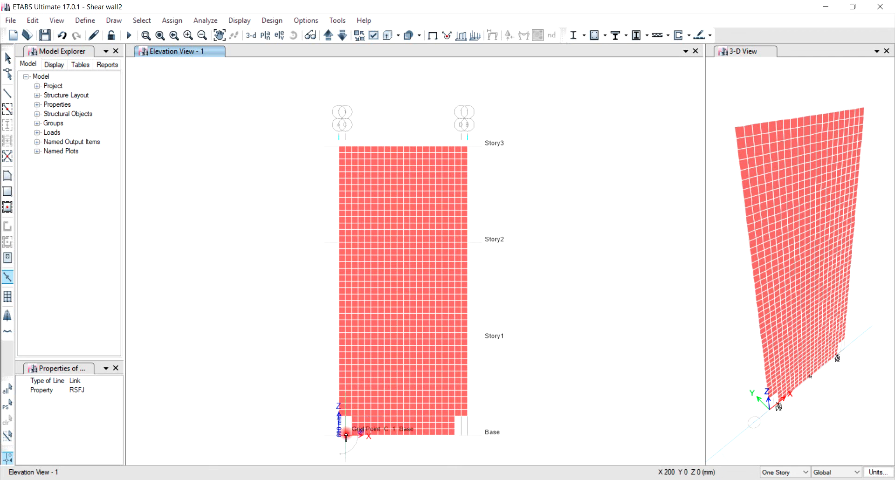
click(345, 435)
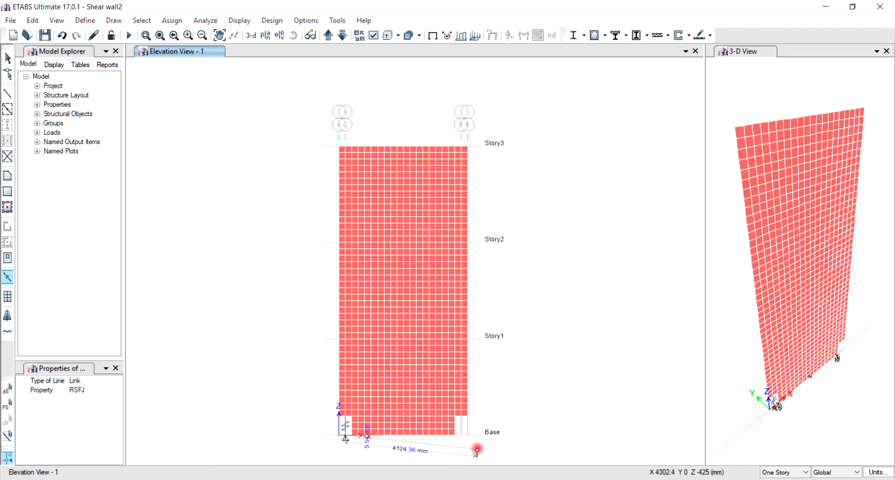
Draw a second RSFJ link from the wall's lower-right notch edge straight down to the Base, and finish drawing links.
click(462, 418)
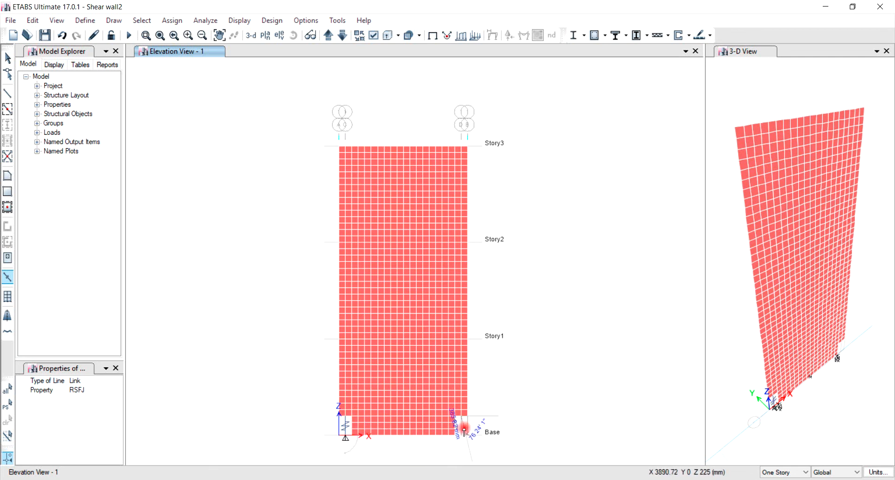
click(462, 436)
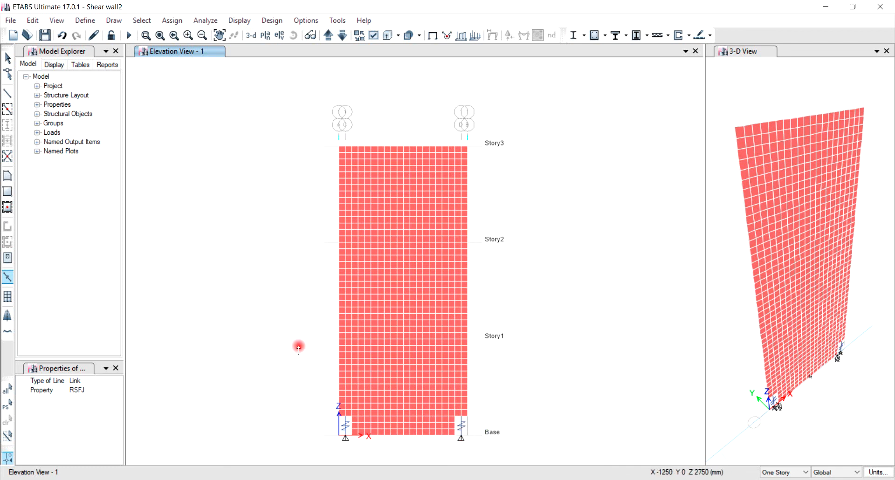
key(Escape)
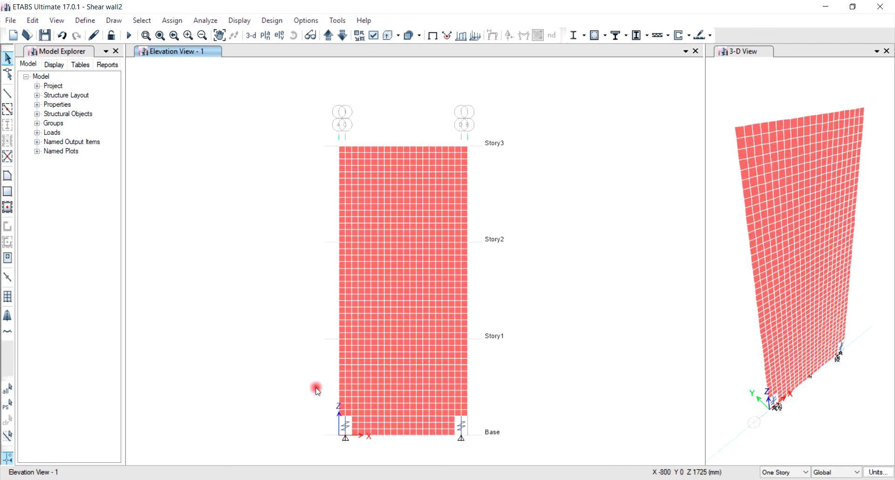
Assign pinned restraints to the two joints at the lower ends of the RSFJ links.
click(346, 436)
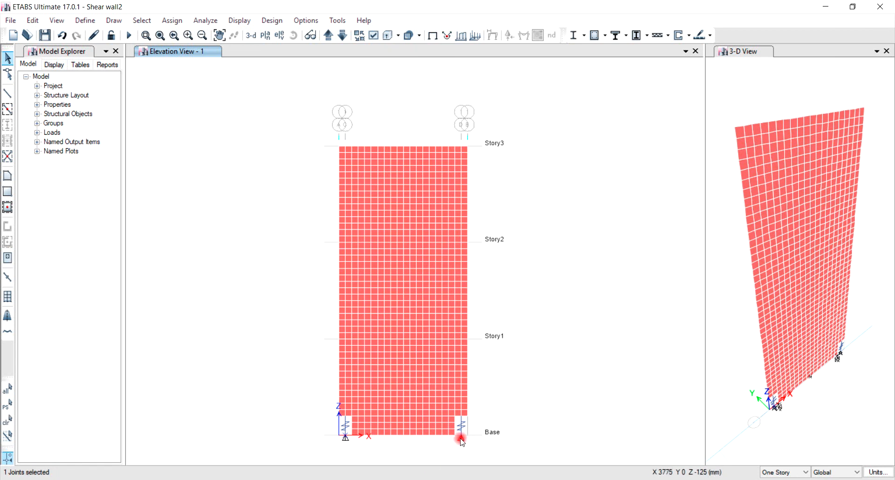
click(461, 436)
click(171, 21)
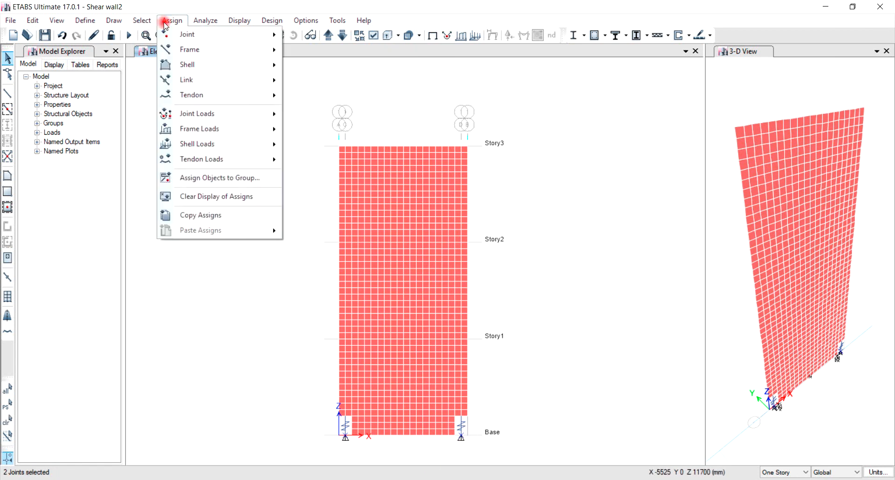
mouse_move(179, 36)
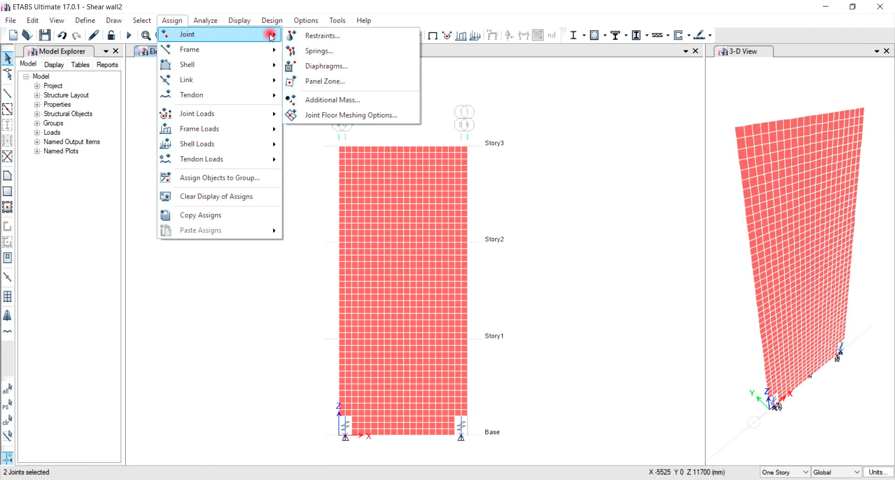
click(322, 35)
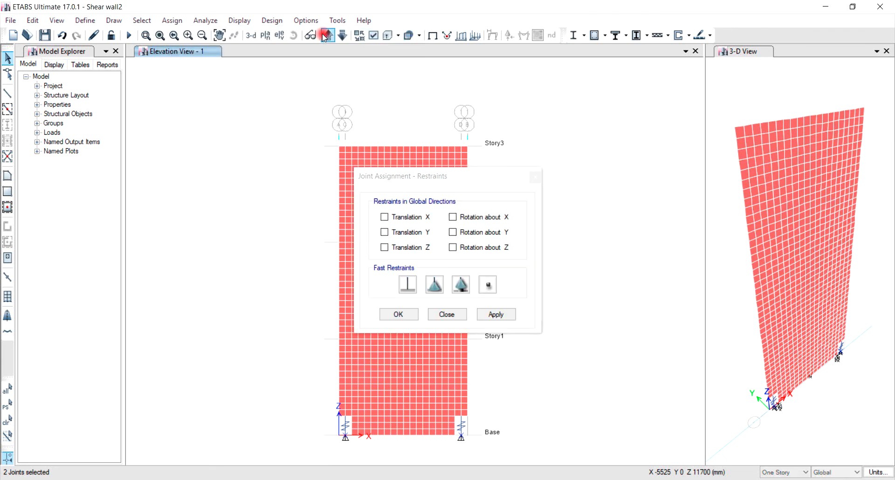
click(432, 285)
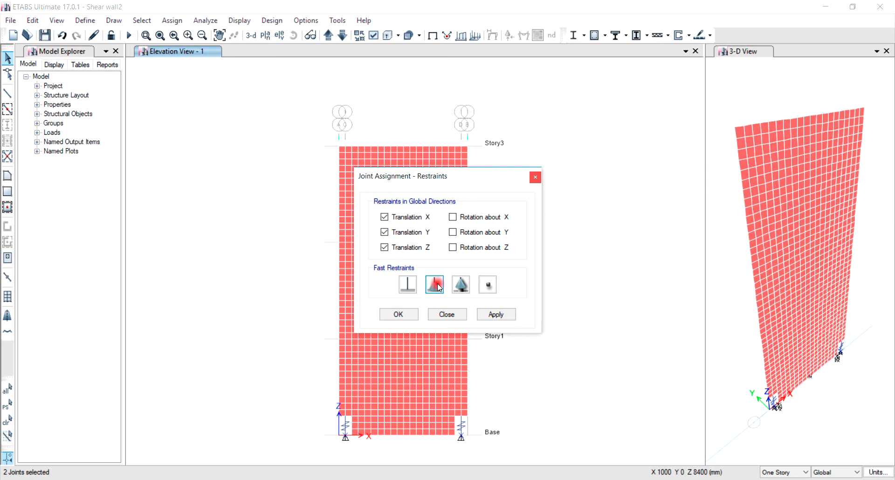
click(404, 315)
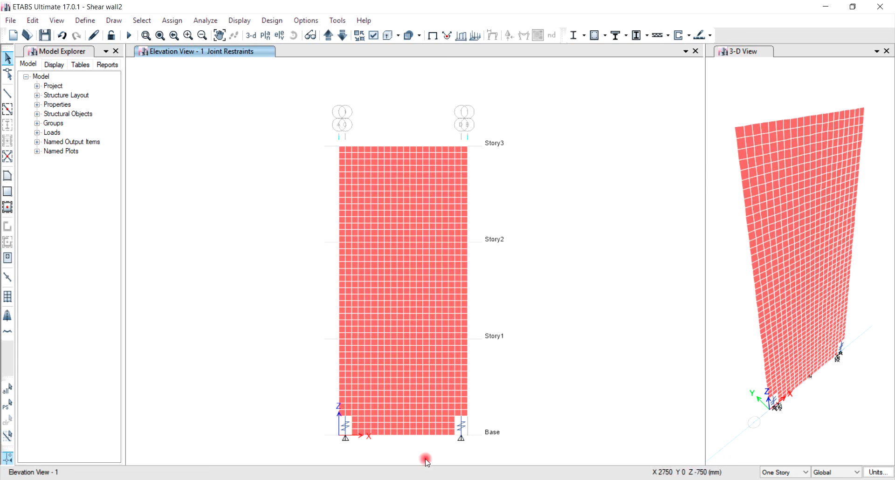
Restrain the wall's middle base joint in Translation X and Translation Y only, leaving Translation Z free.
click(404, 435)
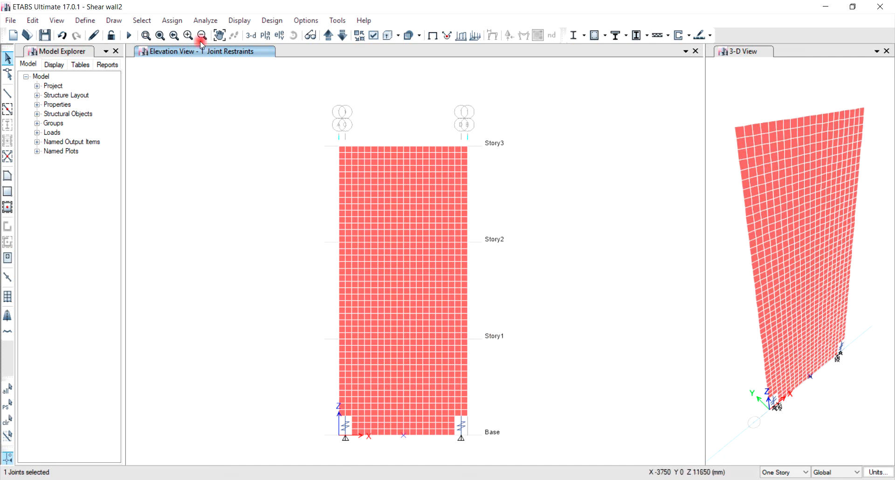
click(175, 21)
mouse_move(186, 34)
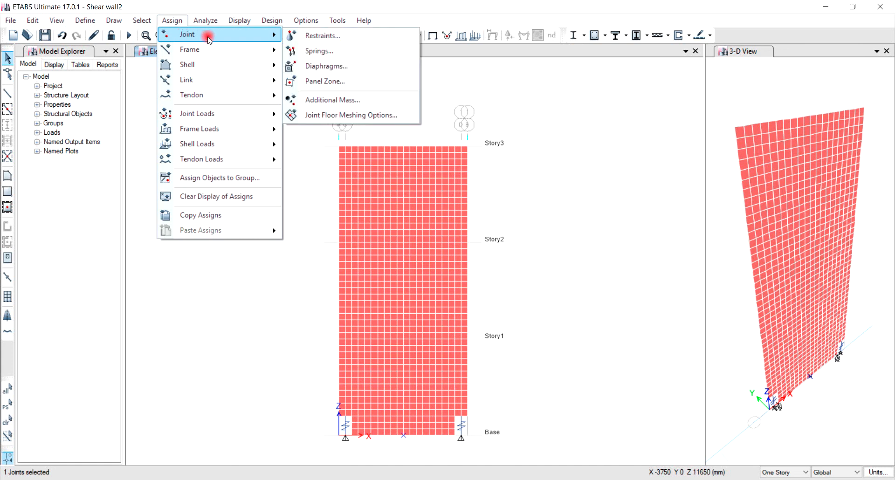
click(300, 35)
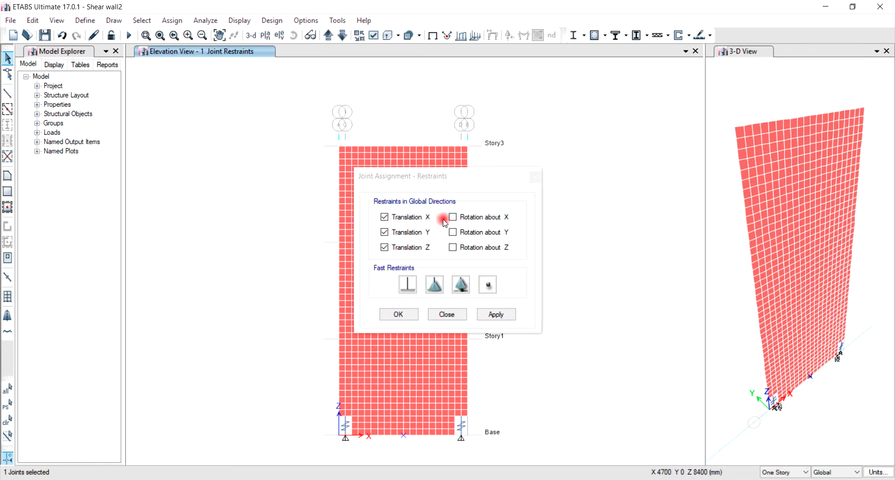
click(385, 247)
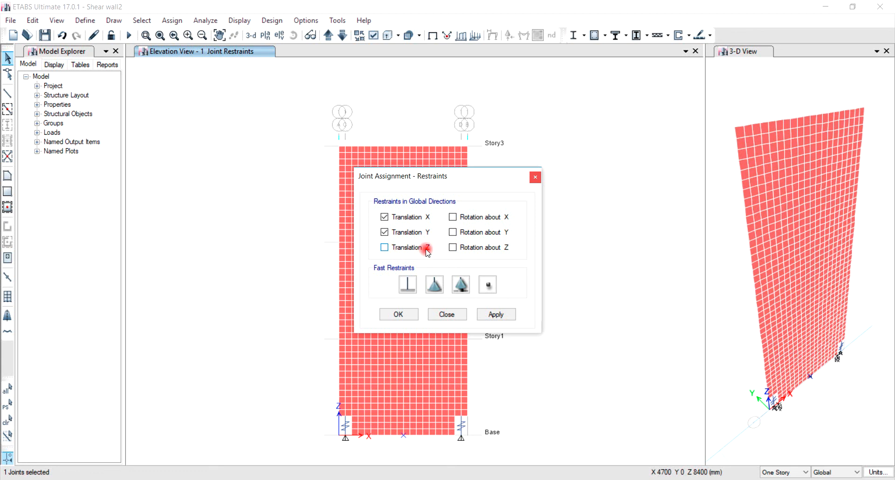
click(404, 315)
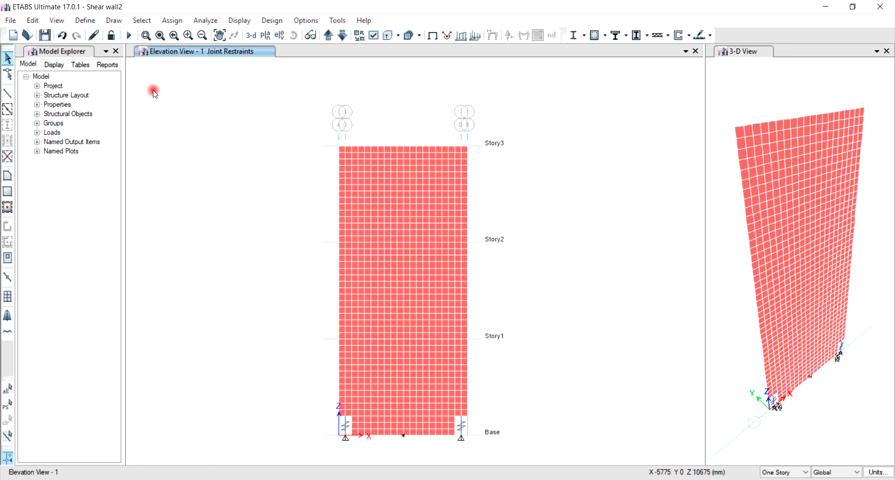
Define a point spring property named Rocking toe that uses the Foundation link in the +Z axial direction.
click(85, 22)
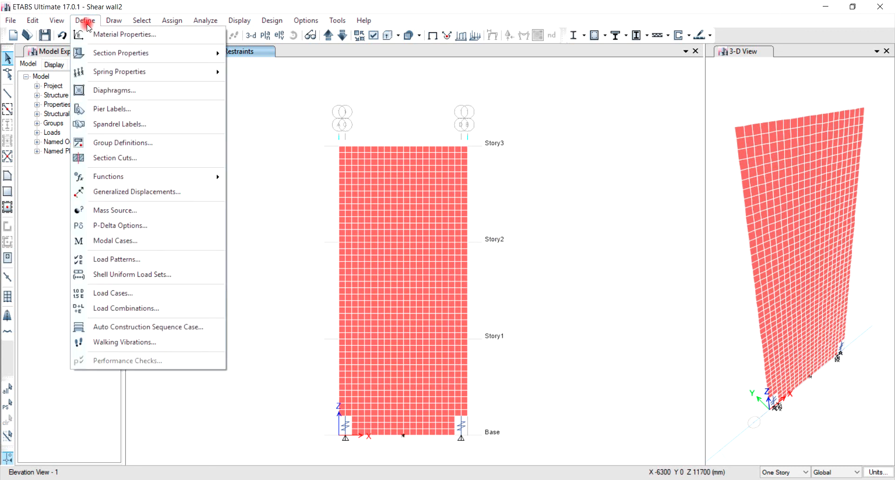
mouse_move(95, 72)
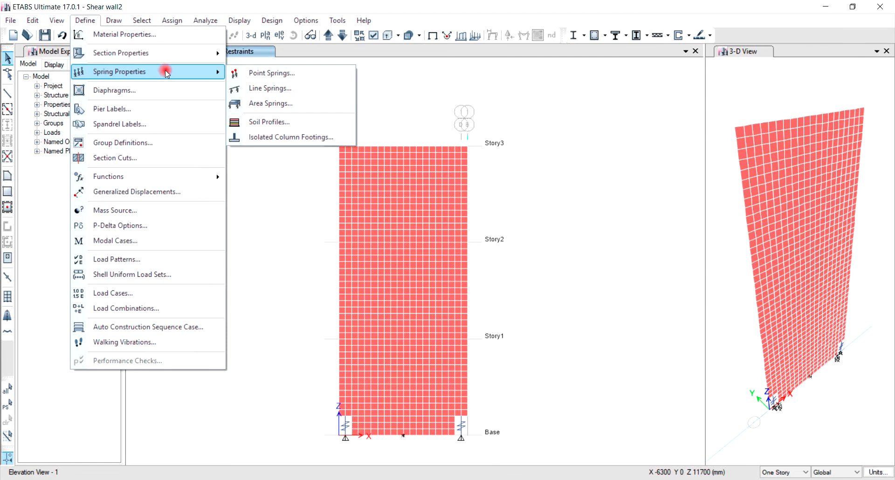
click(270, 74)
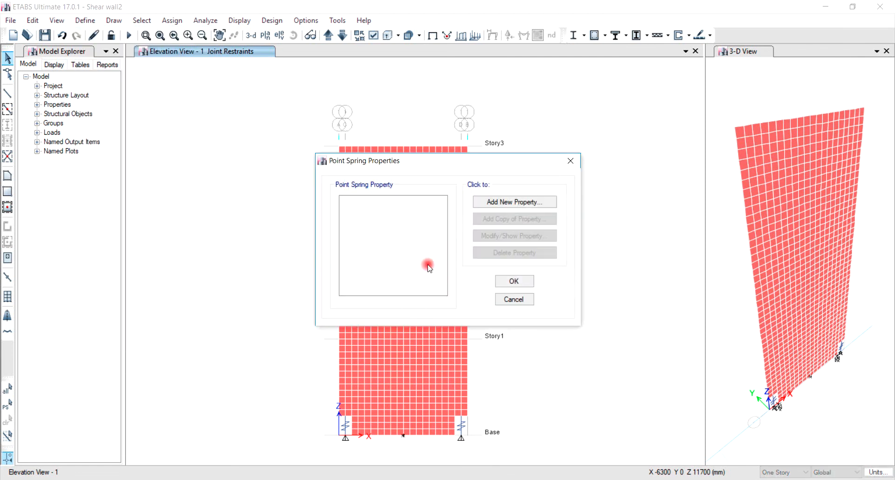
click(505, 202)
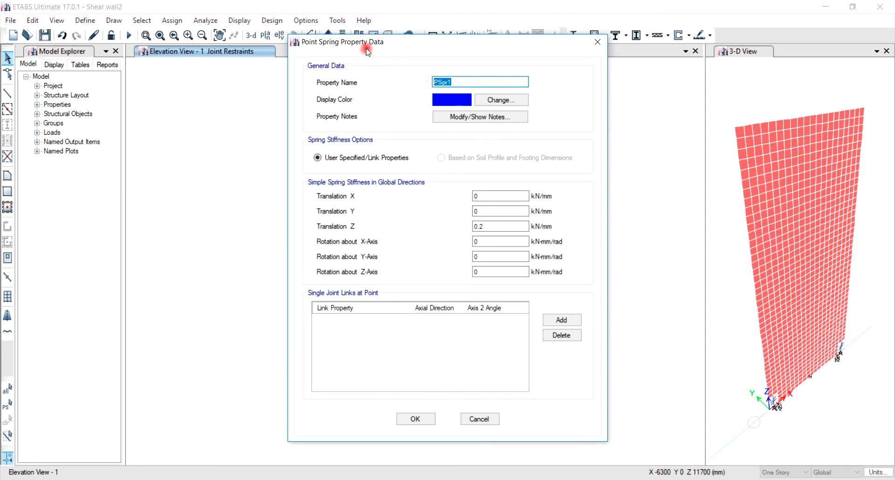
text(Rocking toe)
click(560, 319)
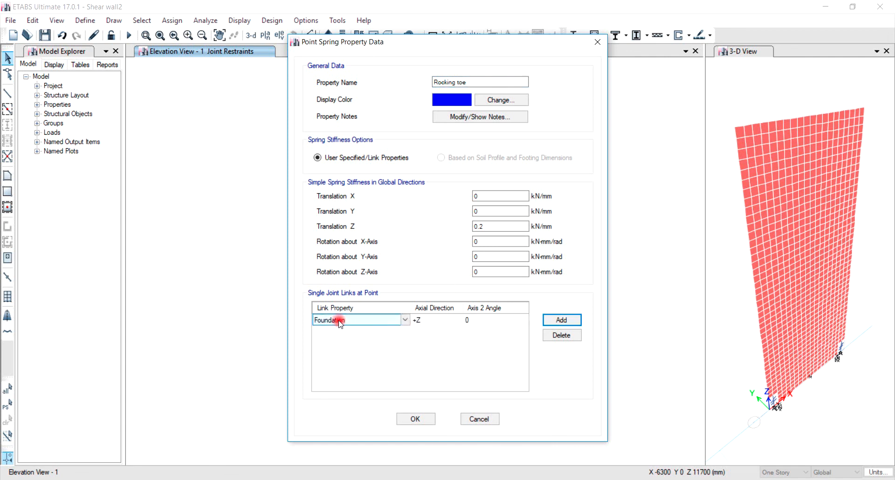
click(422, 321)
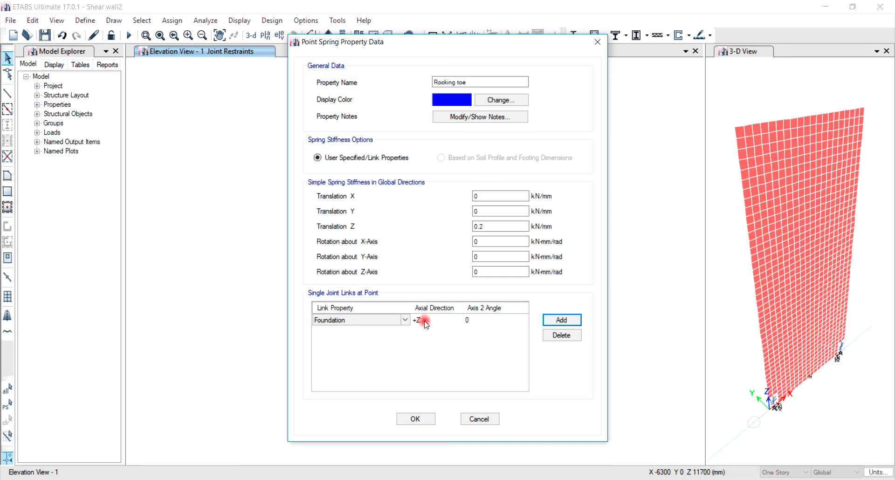
click(416, 418)
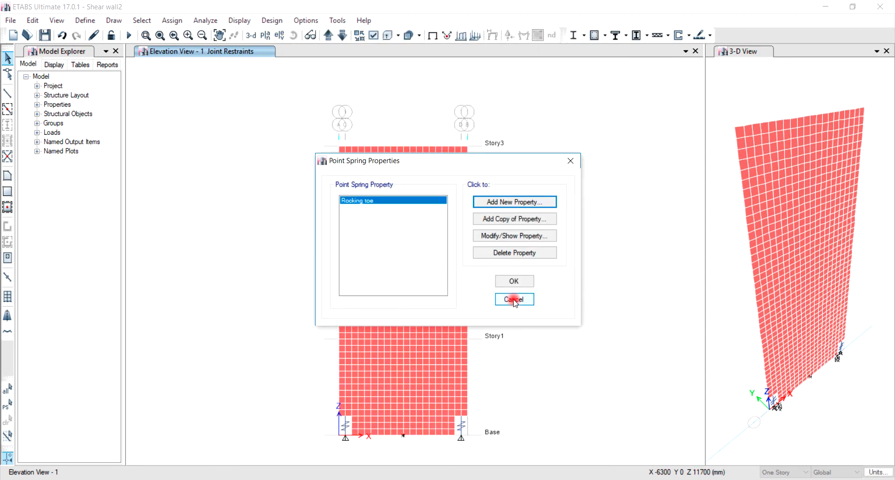
click(513, 281)
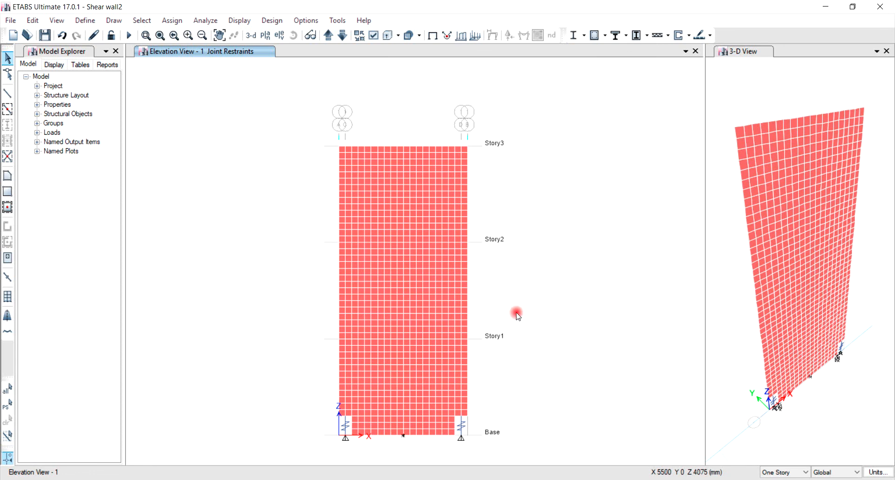
Assign the Rocking toe spring to the two bottom corner joints of the wall at the Base.
click(354, 438)
click(455, 436)
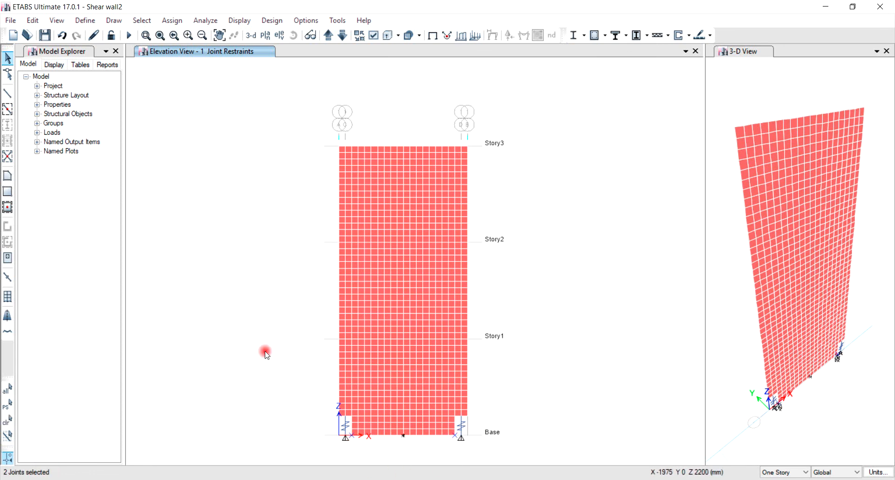
click(172, 21)
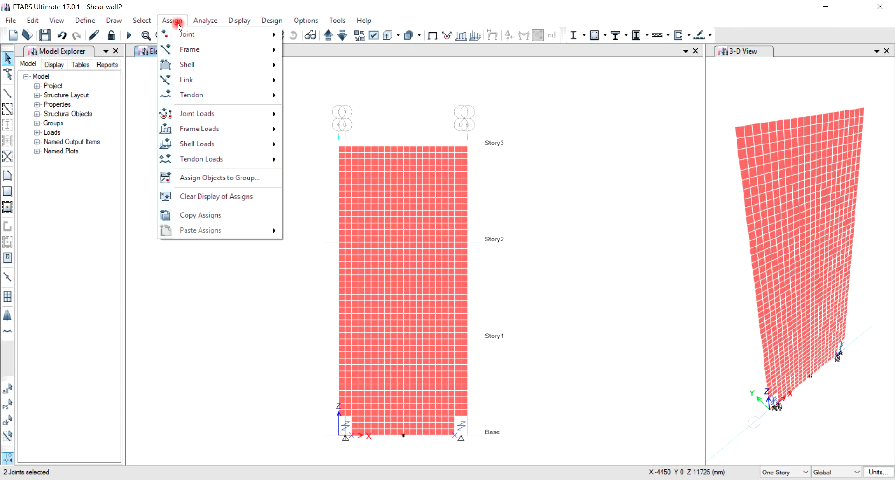
mouse_move(228, 34)
click(324, 51)
click(405, 164)
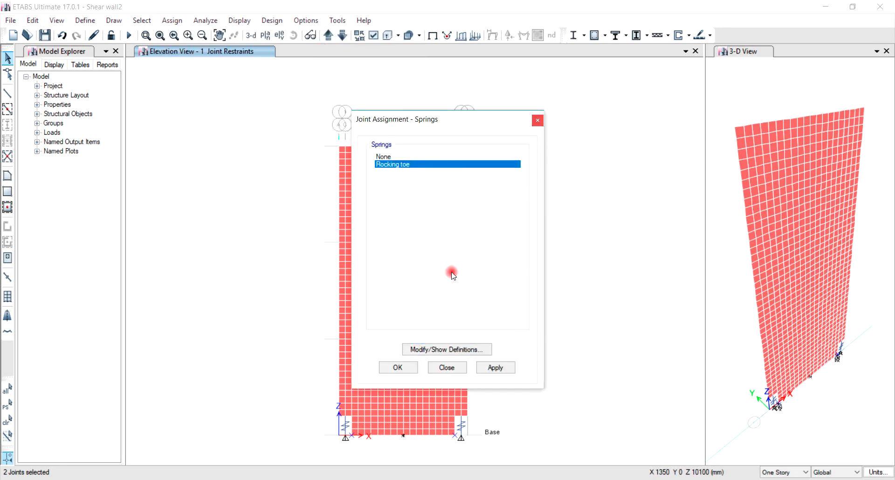
click(398, 368)
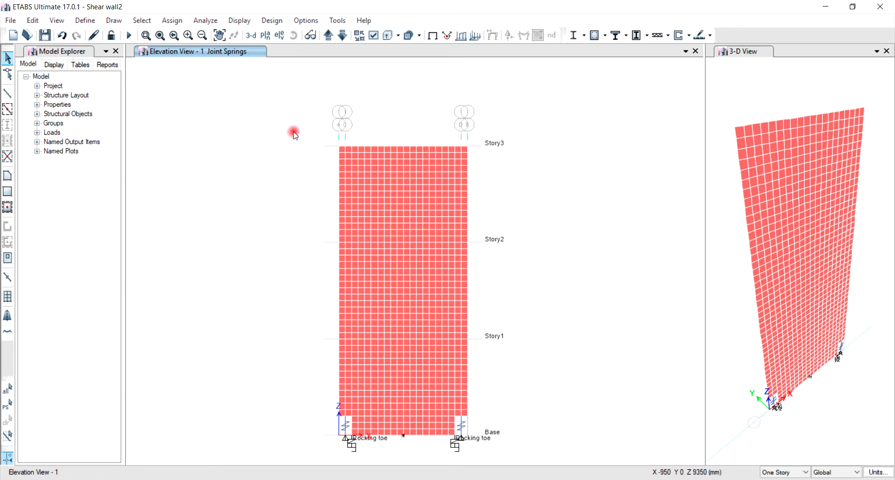
Review the joint and scale factors in the Top Disp generalized displacement definition.
click(85, 22)
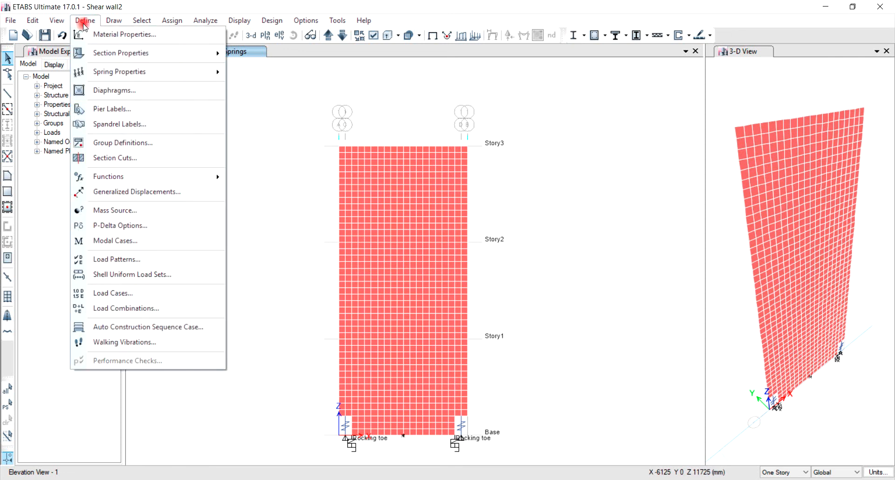
click(129, 196)
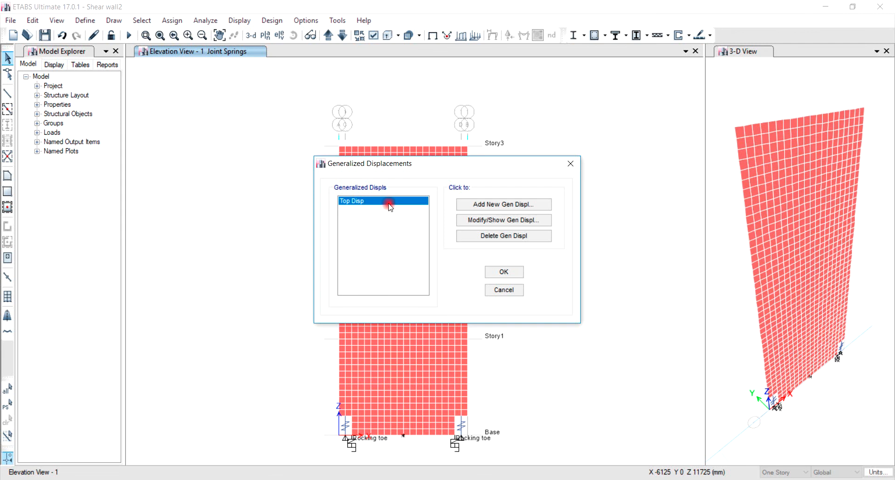
click(479, 222)
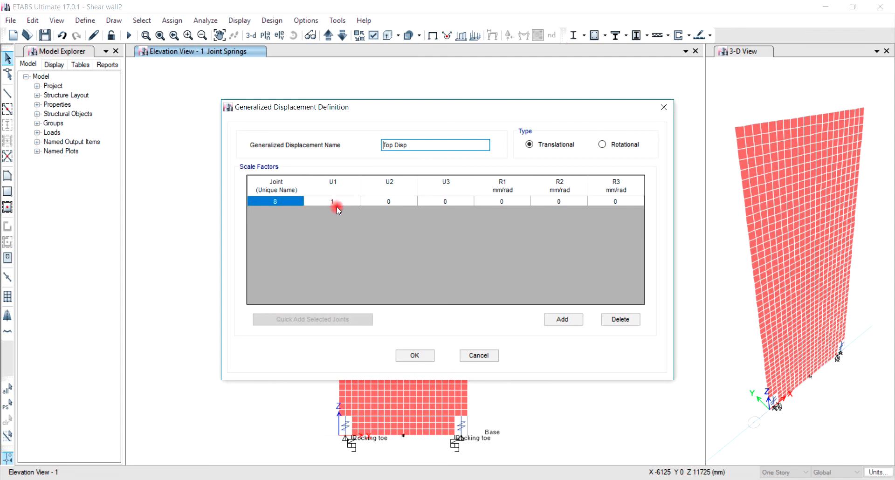
click(421, 356)
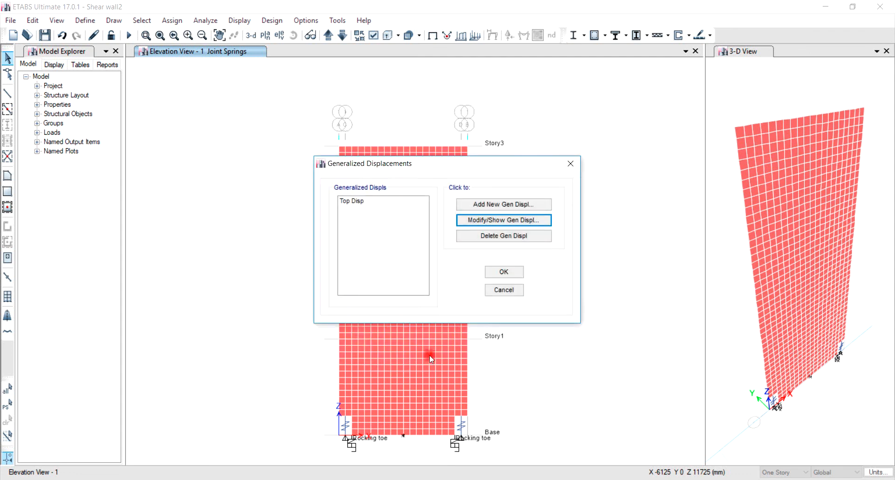
click(504, 272)
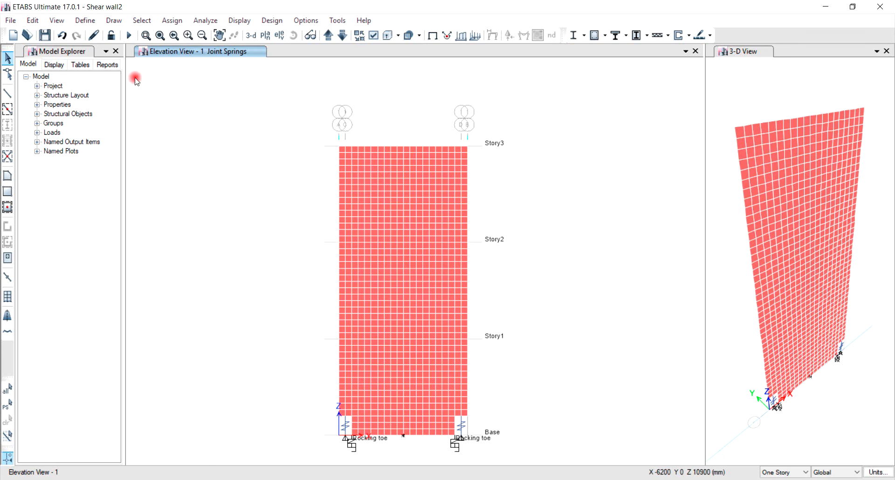
Review the Pushover-Loading load case, including its applied acceleration load and displacement control settings.
click(85, 21)
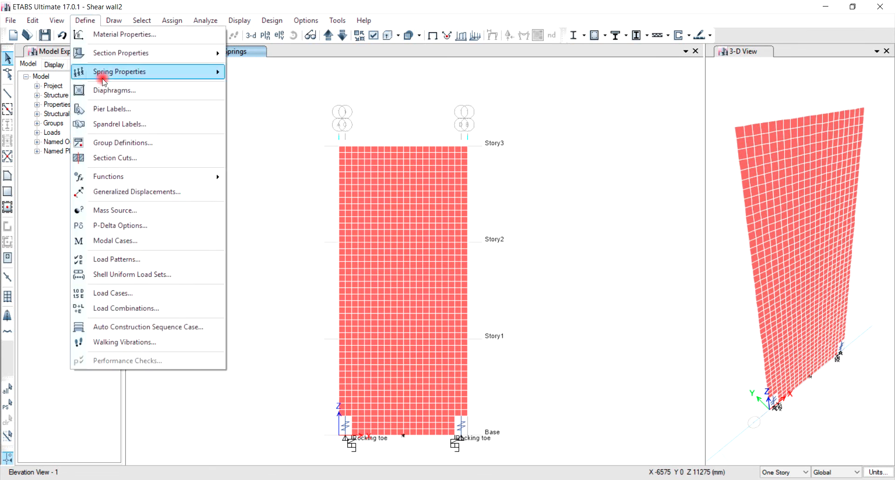
click(139, 294)
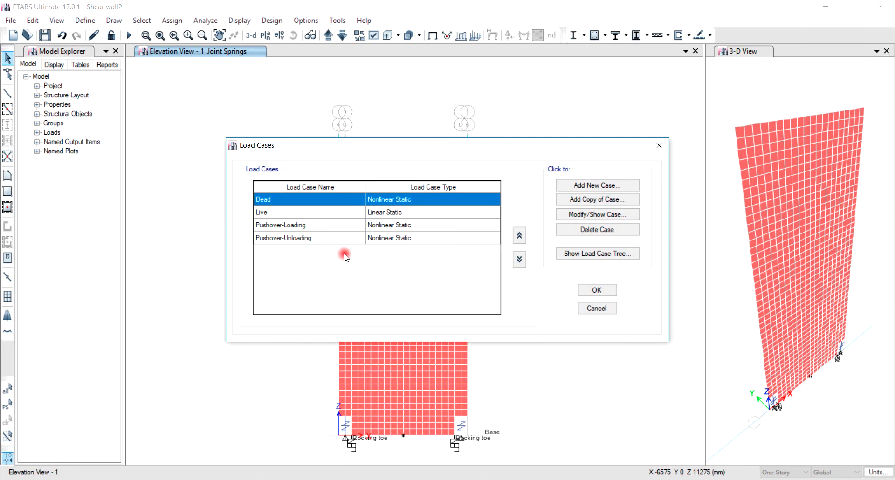
click(310, 226)
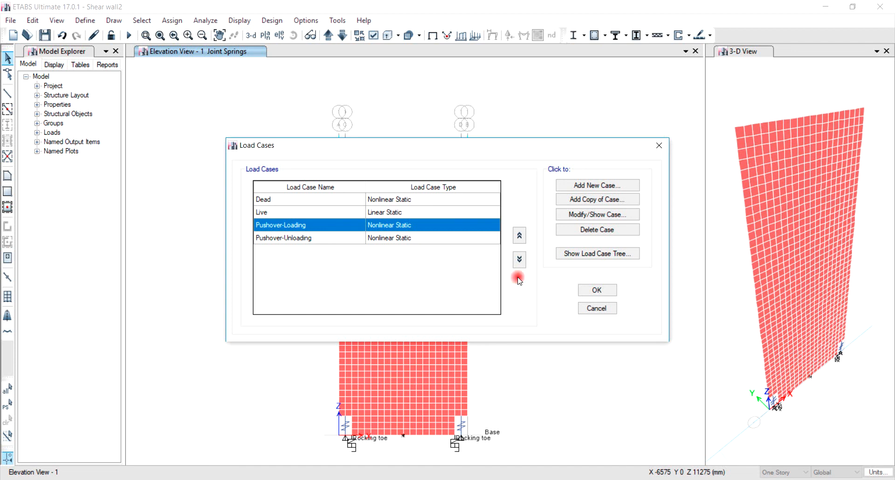
click(576, 215)
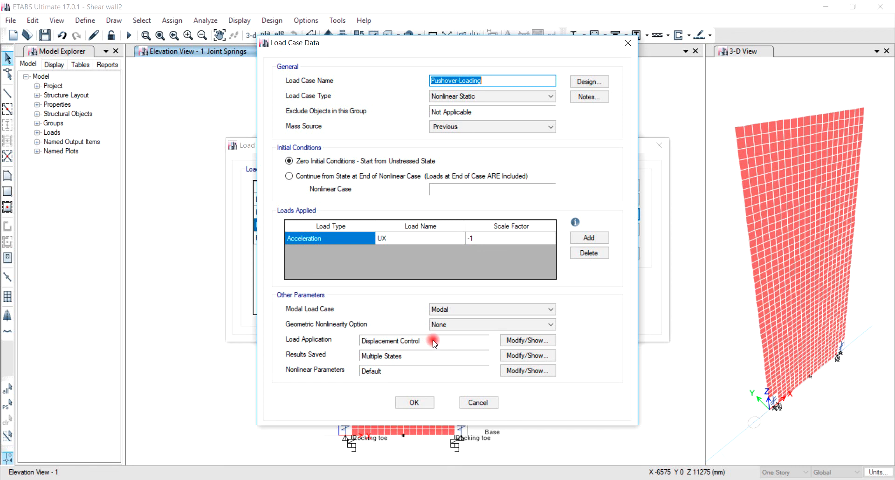
click(520, 341)
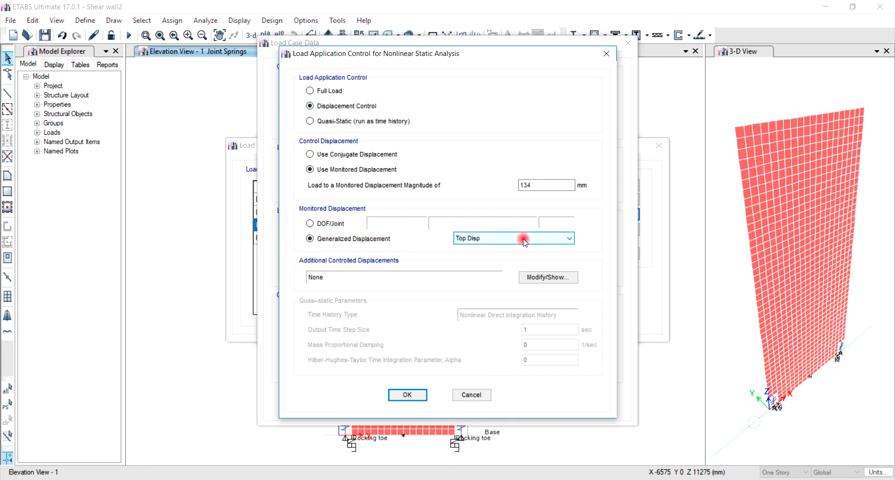
click(541, 184)
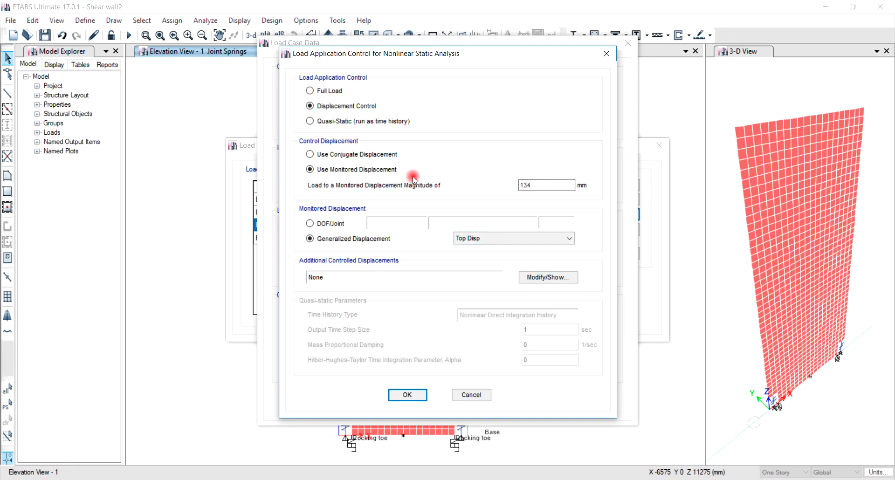
click(420, 399)
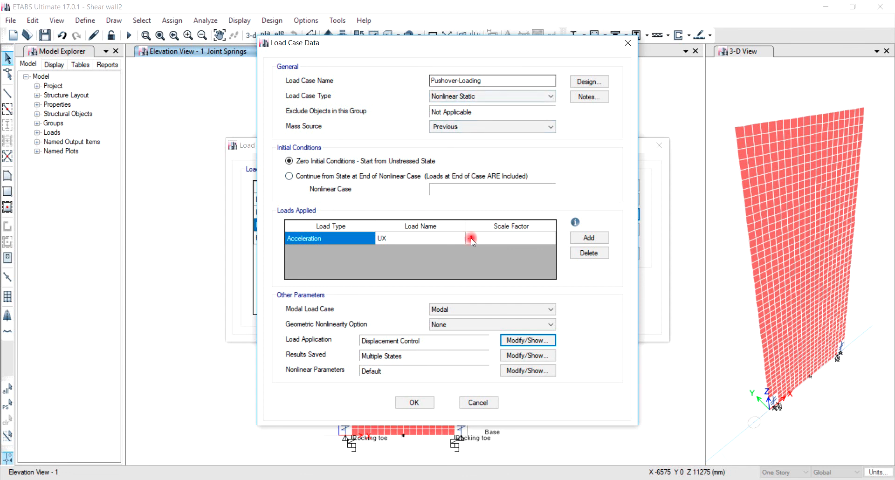
click(427, 400)
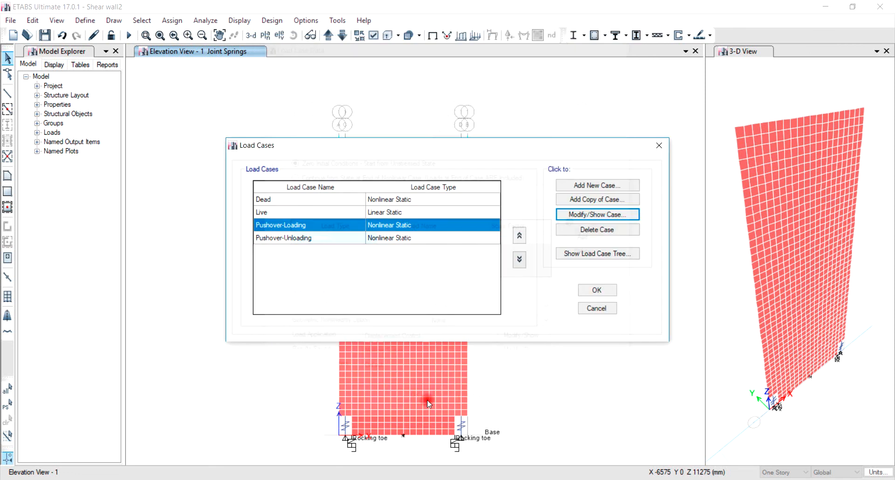
Review the Pushover-Unloading load case's initial conditions, applied load and other parameters, and close the load case definitions.
click(308, 238)
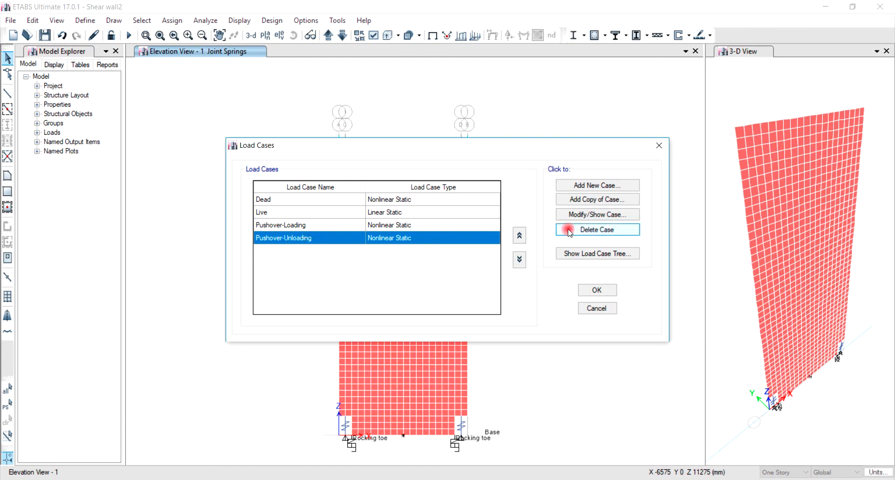
click(574, 217)
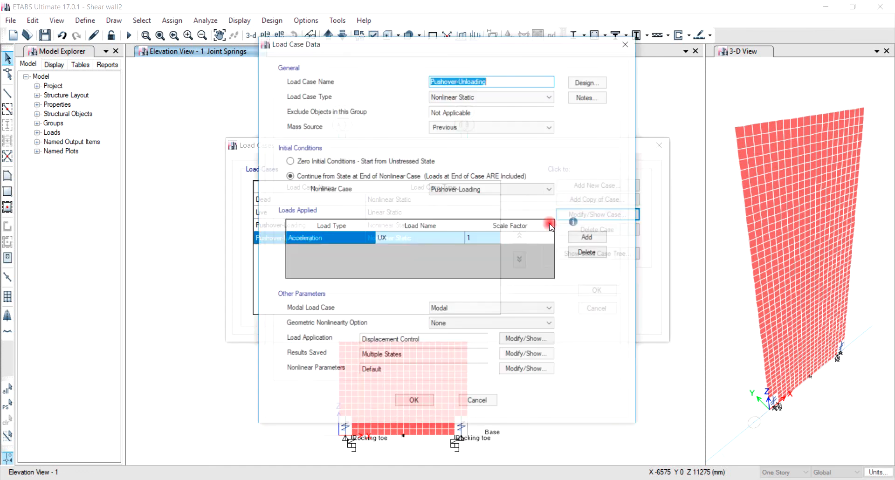
click(498, 80)
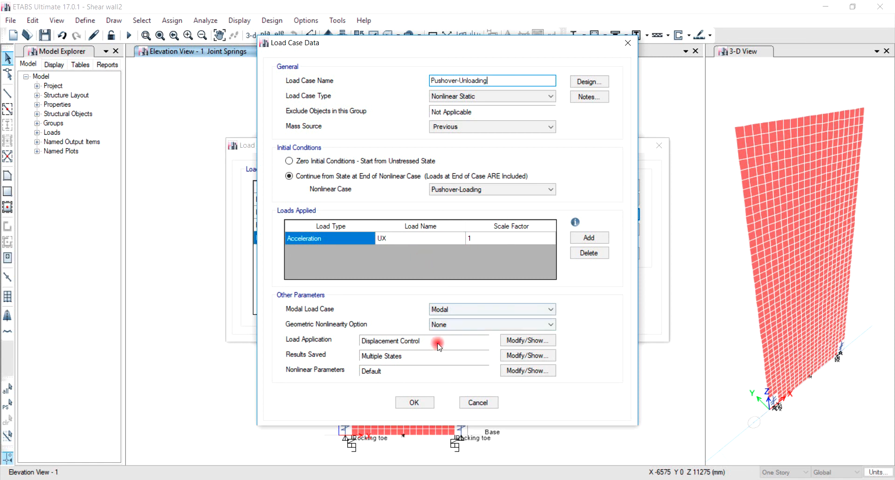
click(425, 403)
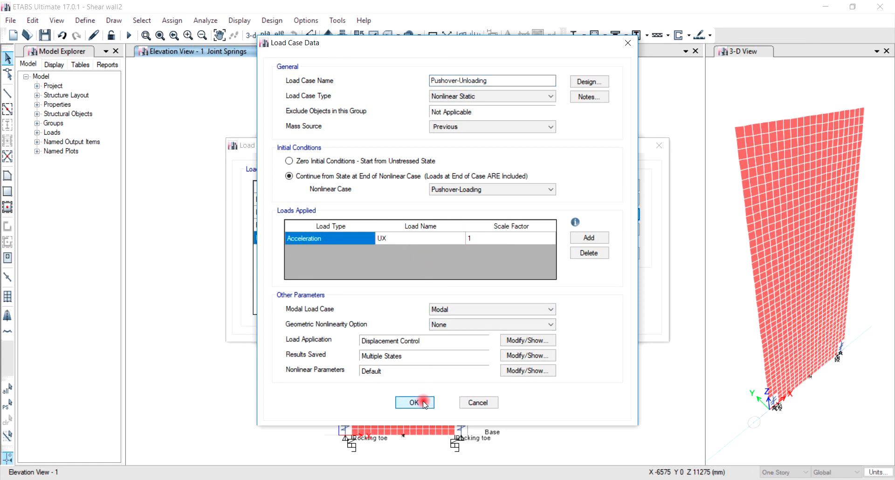
click(602, 290)
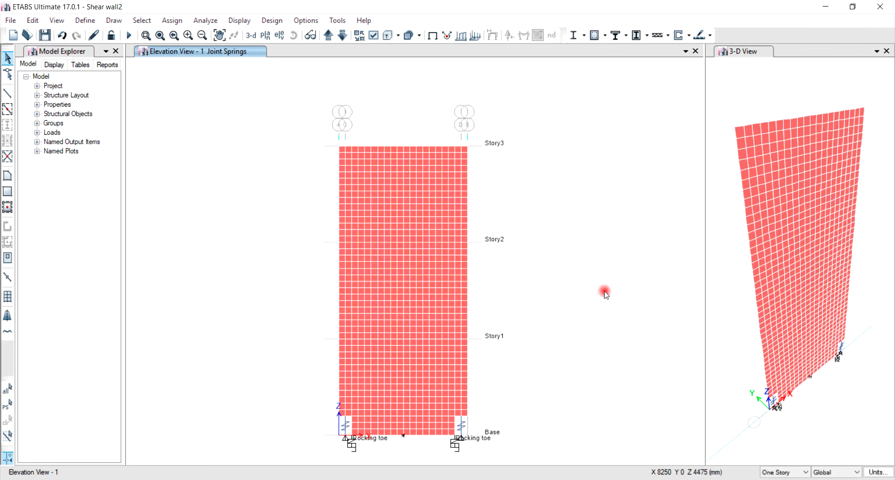
Run the analysis and display the Pushover-Loading deformed shape at step 100 in the elevation view.
click(130, 36)
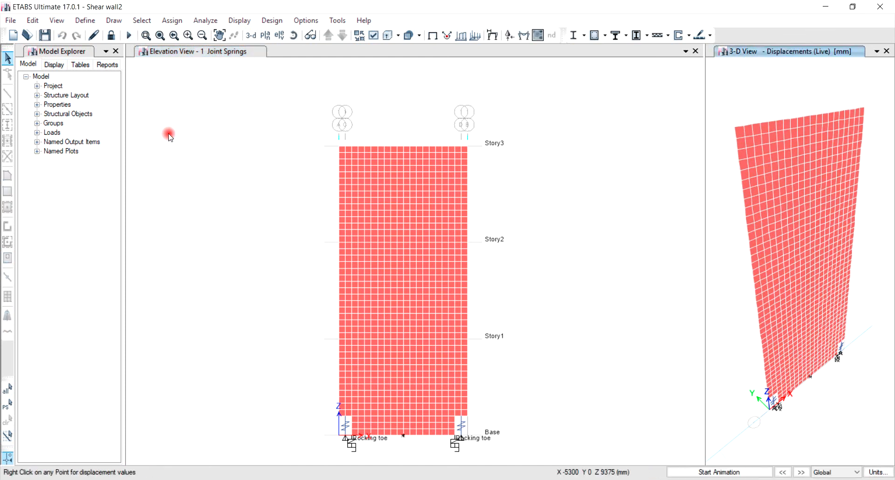
click(247, 53)
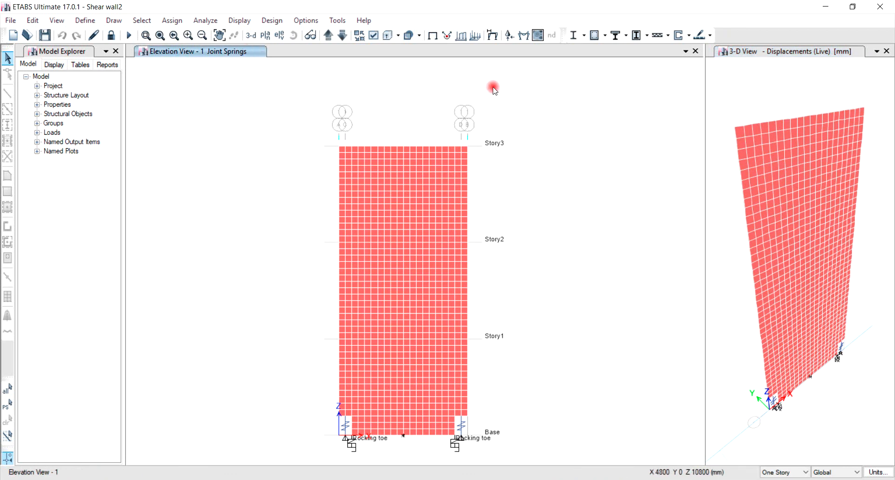
click(497, 39)
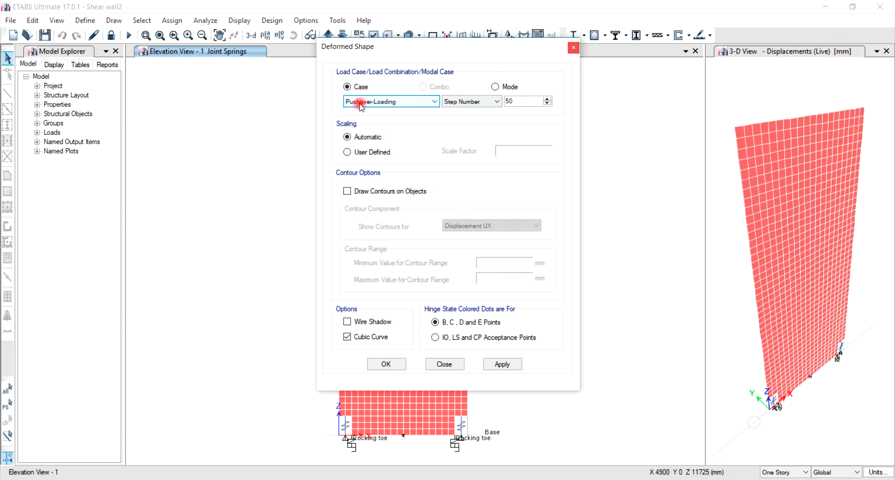
drag(525, 98, 497, 98)
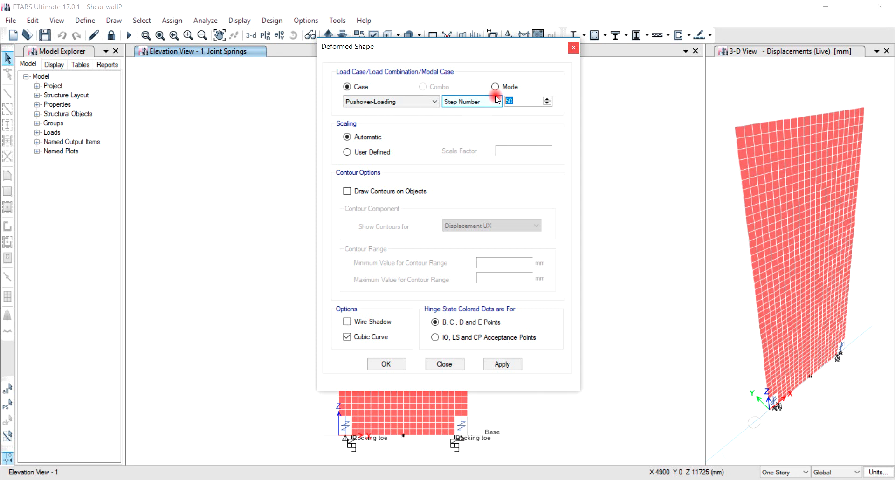
text(100)
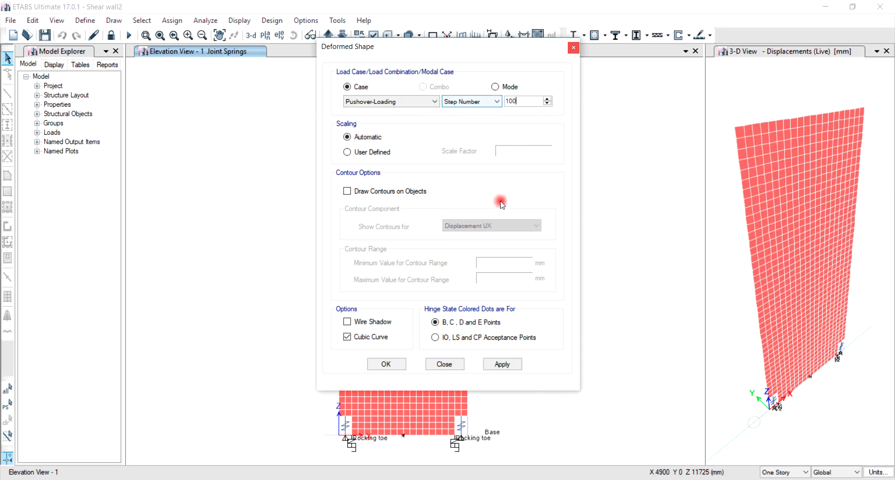
click(387, 363)
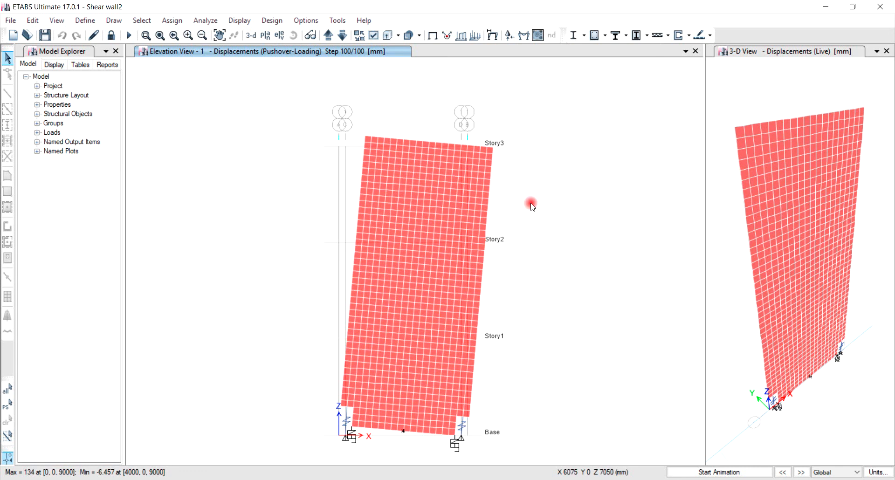
Examine the deformed wall's displacements at its upper corner, both RSFJ links and the middle base joint.
mouse_move(495, 151)
mouse_move(346, 408)
mouse_move(465, 417)
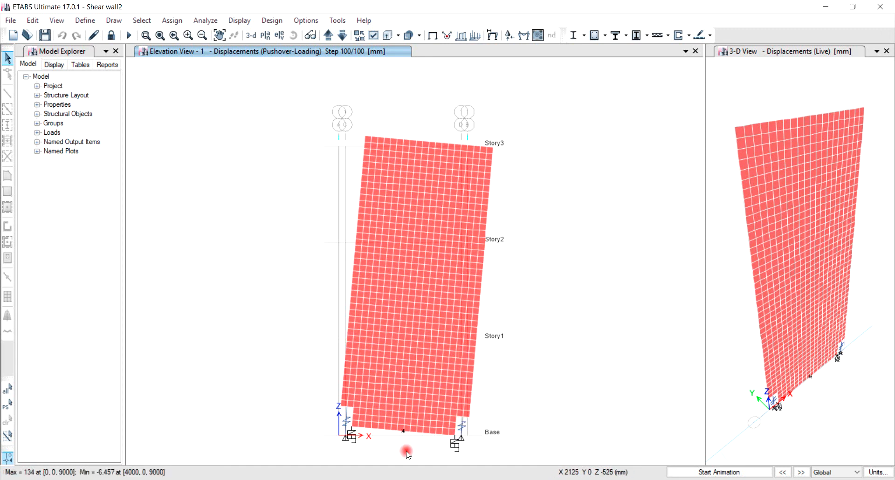
mouse_move(404, 431)
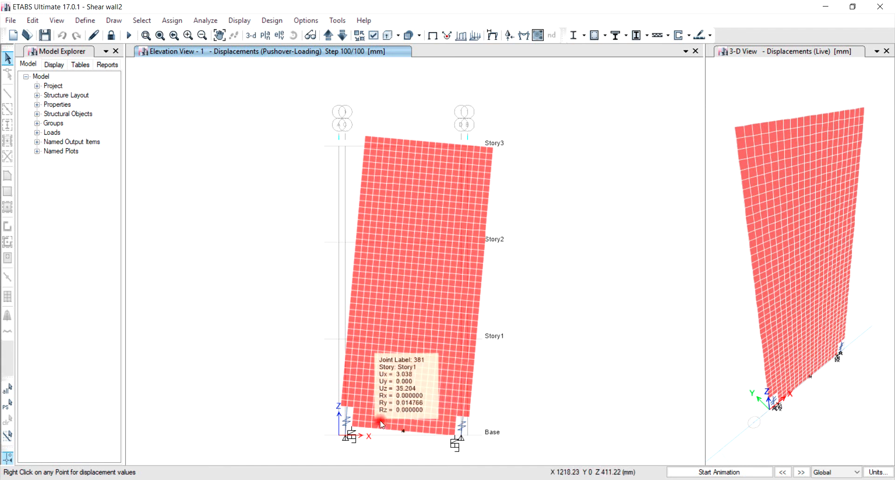
click(253, 190)
click(261, 106)
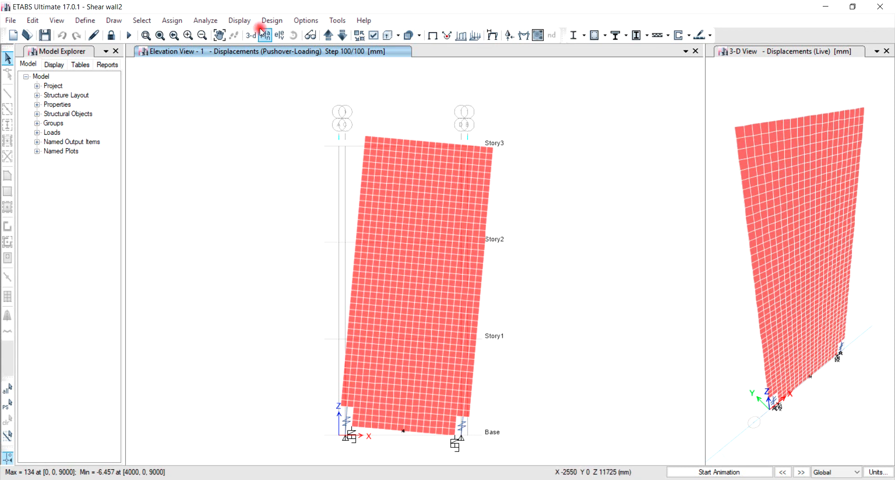
Plot the link hysteresis of axial force versus U1 under Pushover-Loading for link K3, followed by link K4.
click(238, 21)
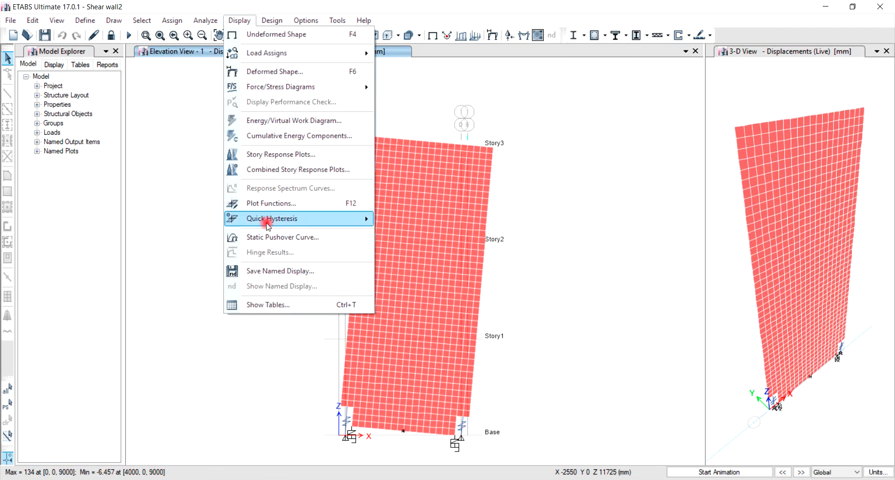
mouse_move(266, 224)
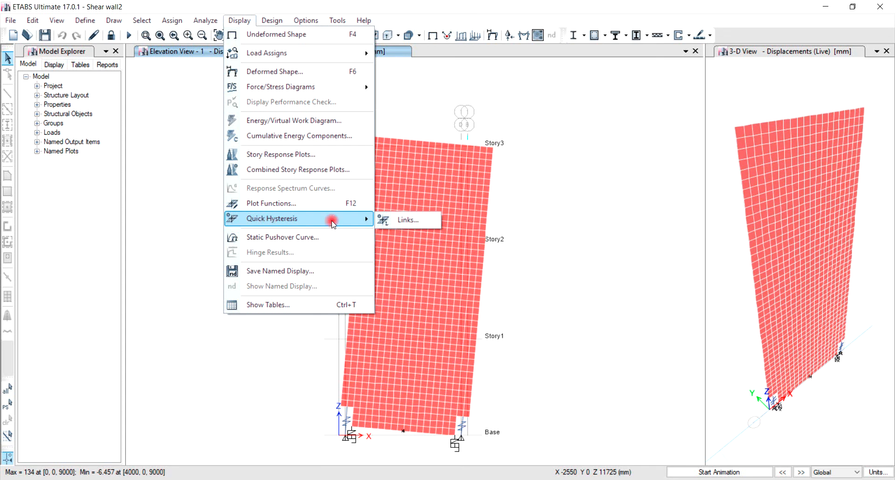
click(409, 222)
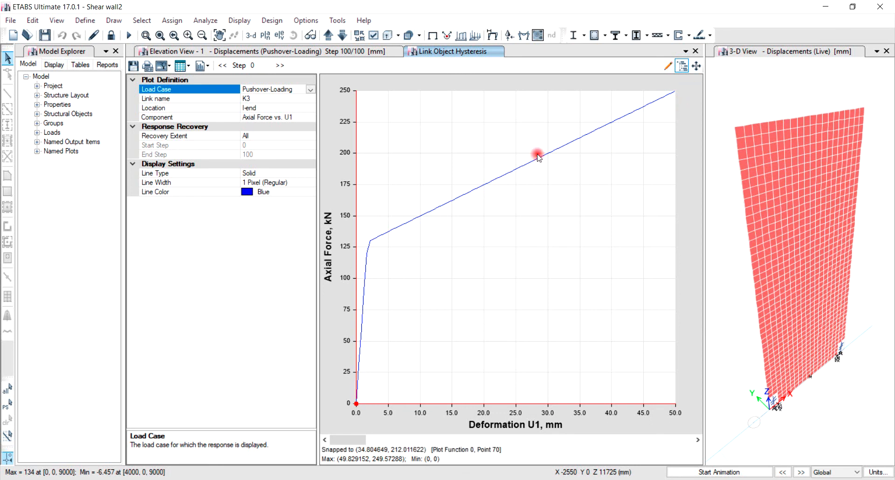
click(289, 99)
click(311, 98)
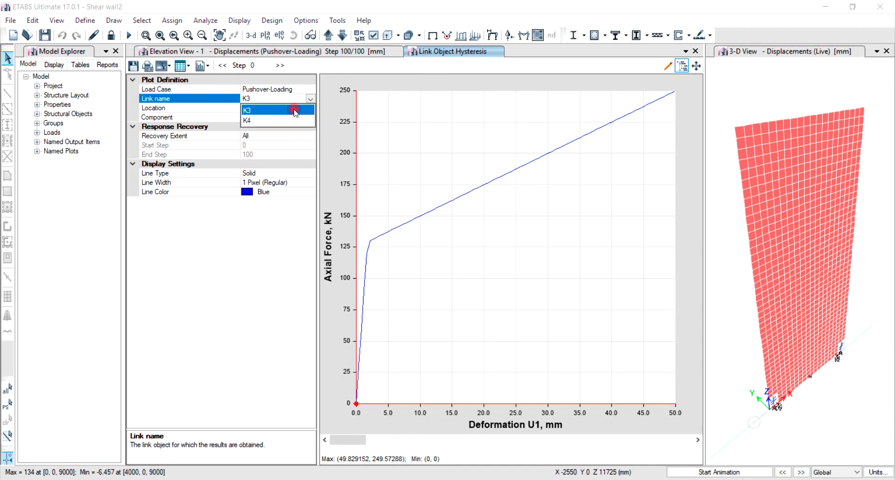
click(270, 121)
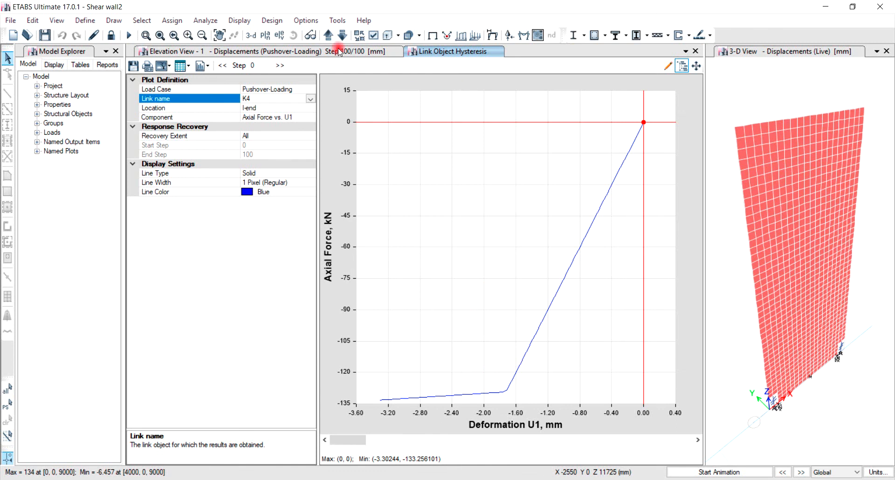
Display the static pushover curve of base shear versus monitored displacement, and switch its load case to Pushover-Unloading.
click(239, 21)
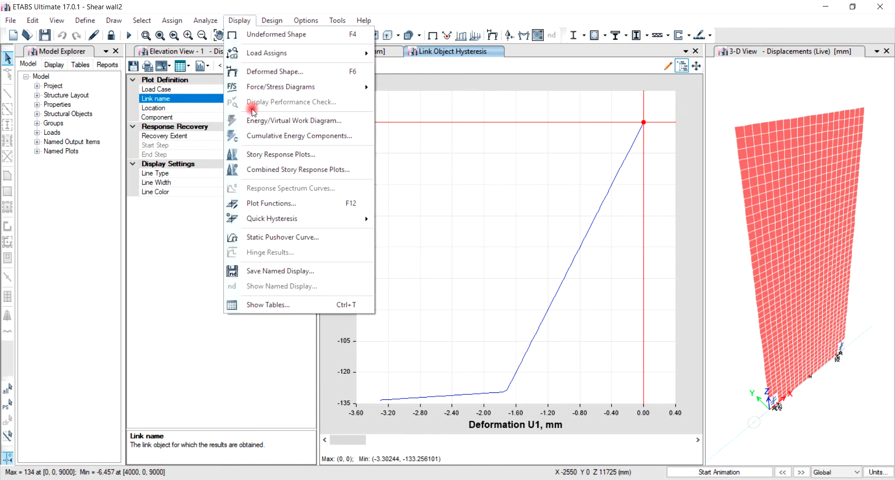
click(275, 239)
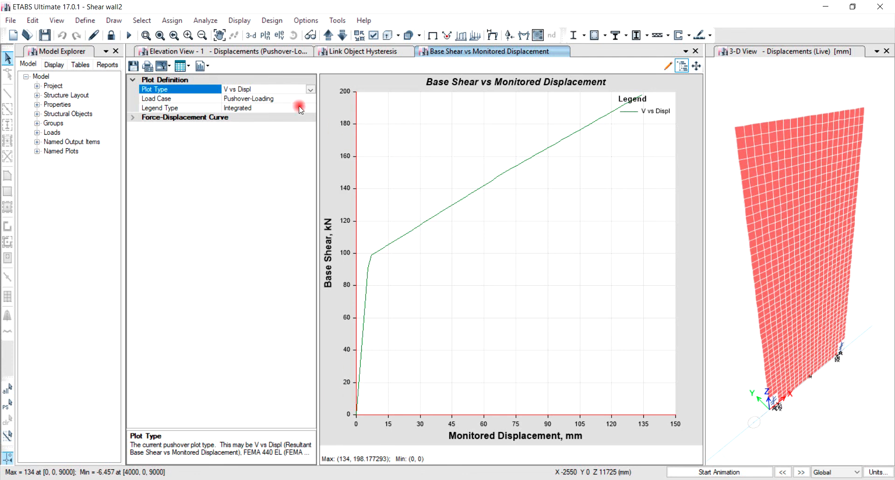
click(311, 100)
click(311, 99)
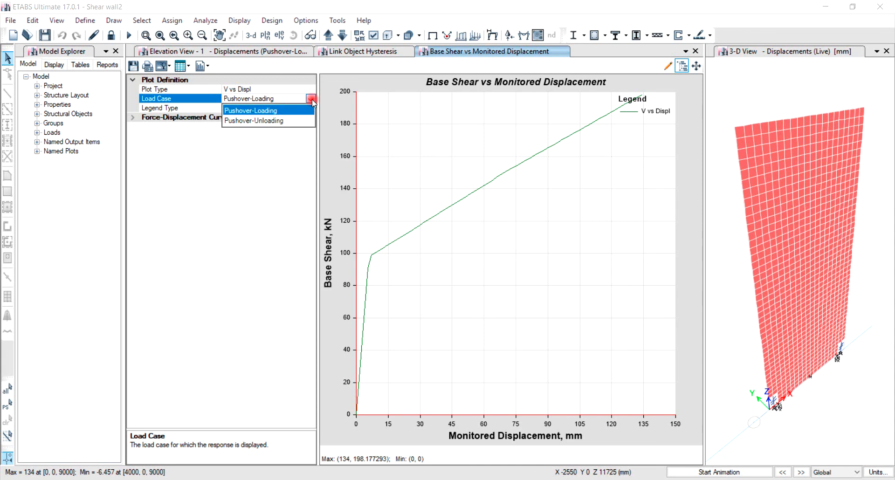
click(276, 120)
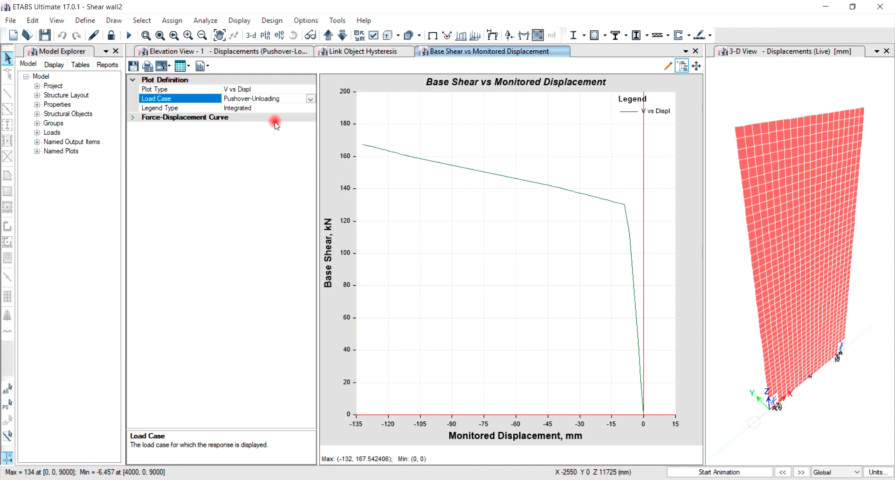